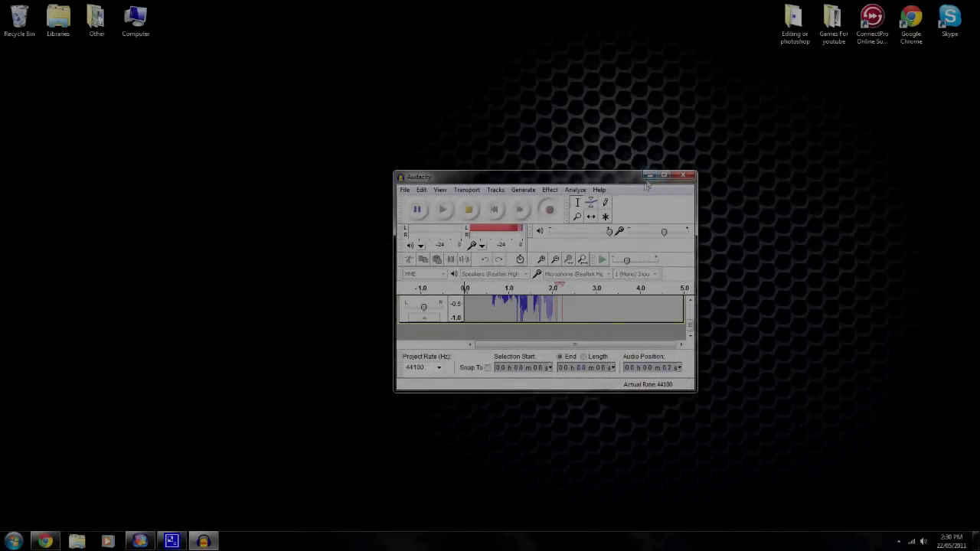
- Minimize Audacity and dismiss the slow-performance warning balloon by the tray
{"action": "left_click", "coordinate": [649, 175]}
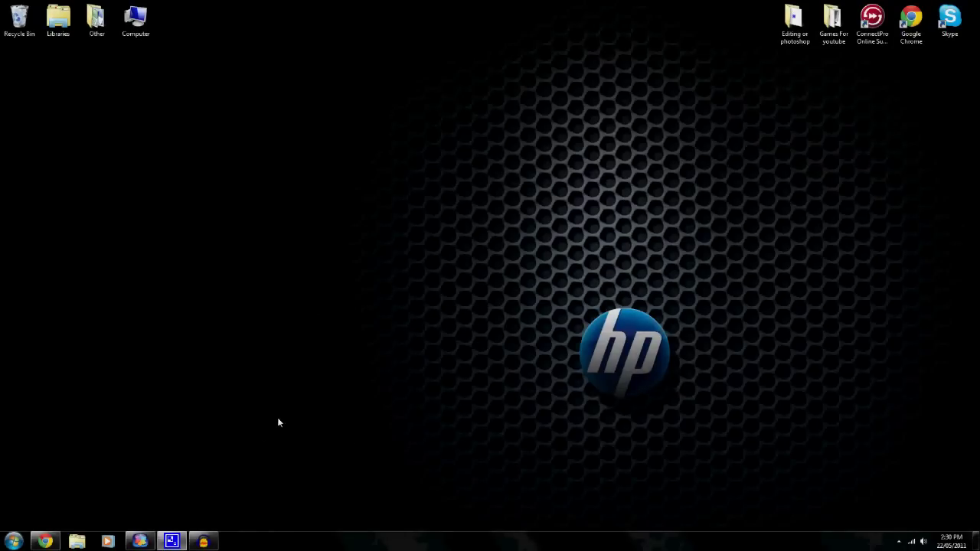
{"action": "mouse_move", "coordinate": [203, 541]}
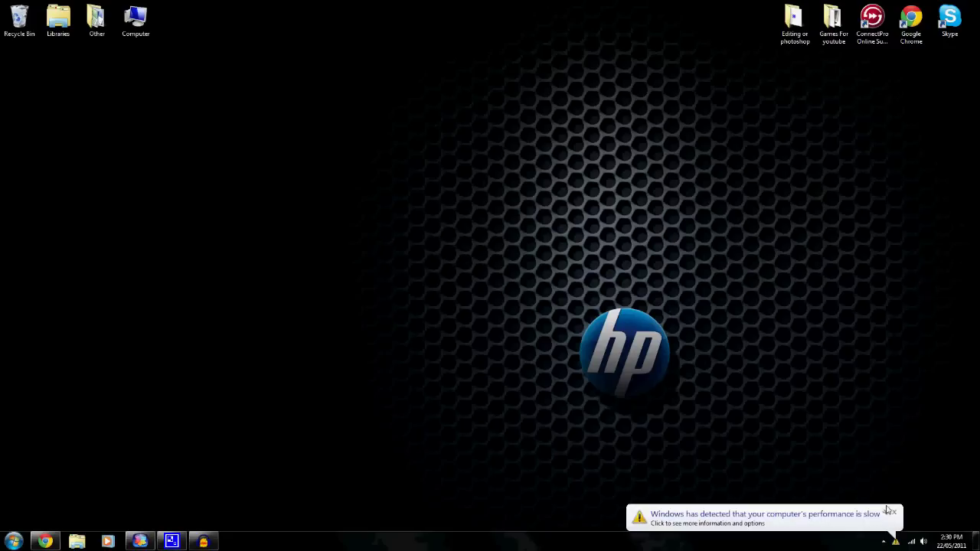
{"action": "left_click", "coordinate": [890, 511]}
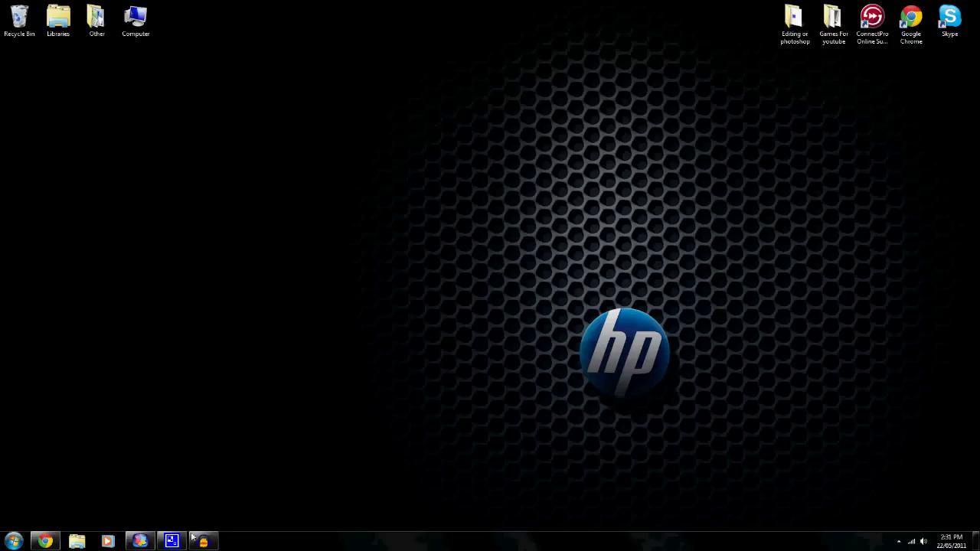
{"action": "mouse_move", "coordinate": [139, 540]}
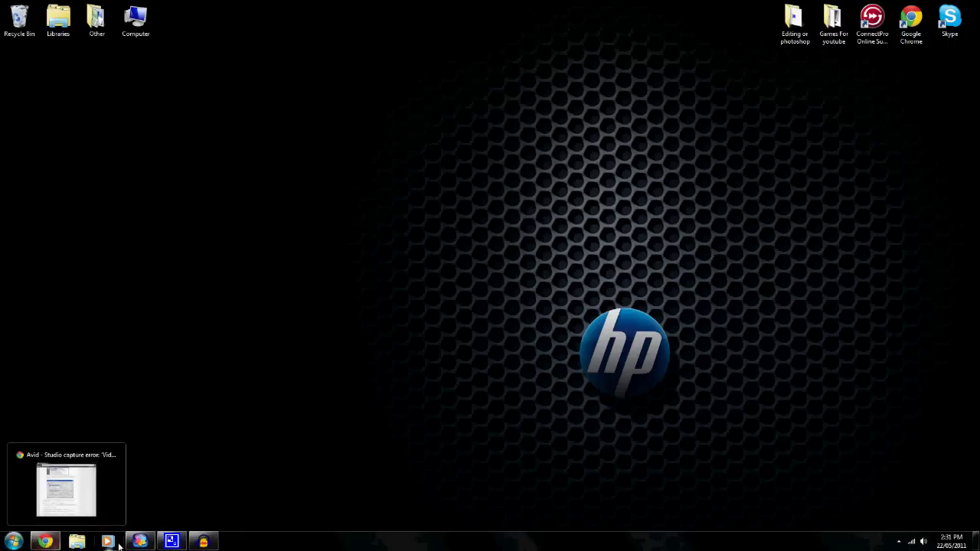
{"action": "left_click", "coordinate": [42, 543]}
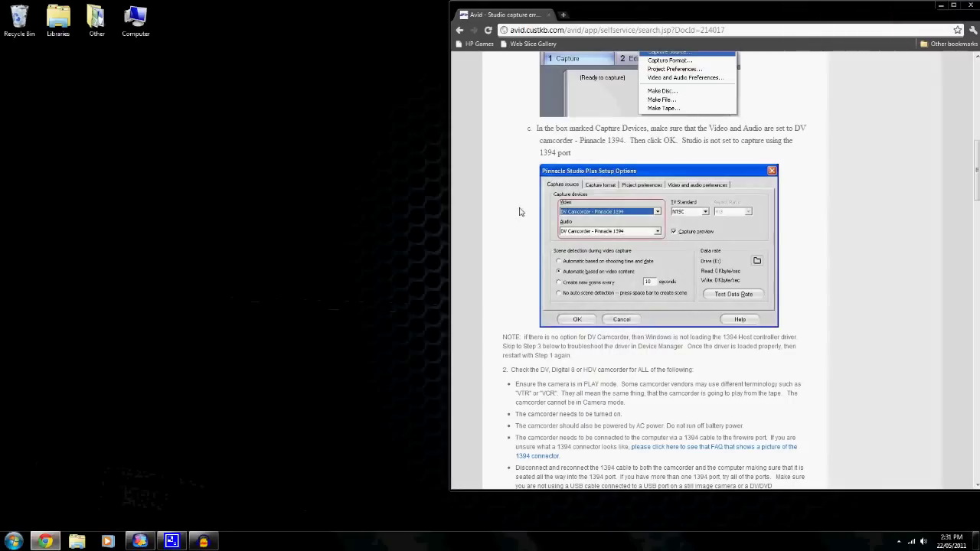
{"action": "left_click_drag", "start_coordinate": [584, 28], "coordinate": [211, 47]}
{"action": "left_click", "coordinate": [447, 58]}
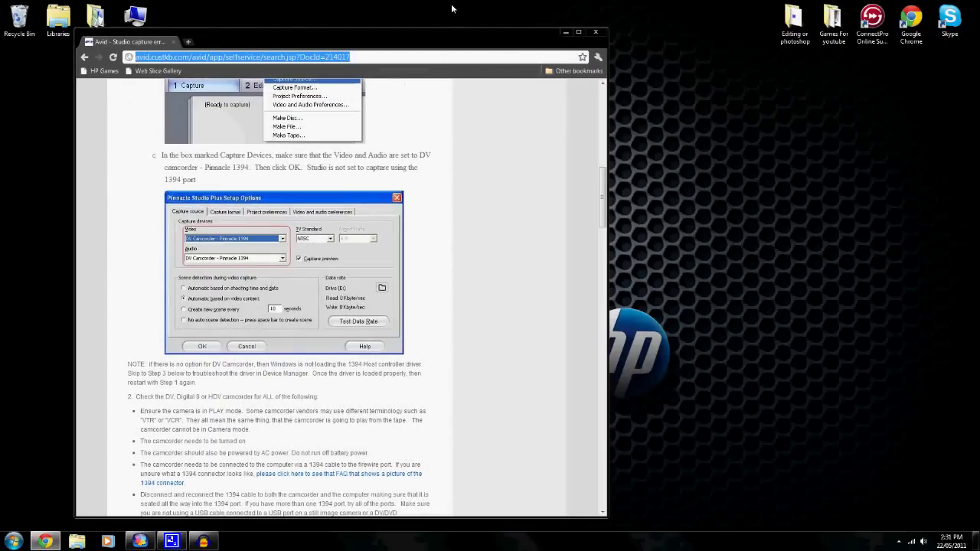
{"action": "left_click", "coordinate": [564, 32]}
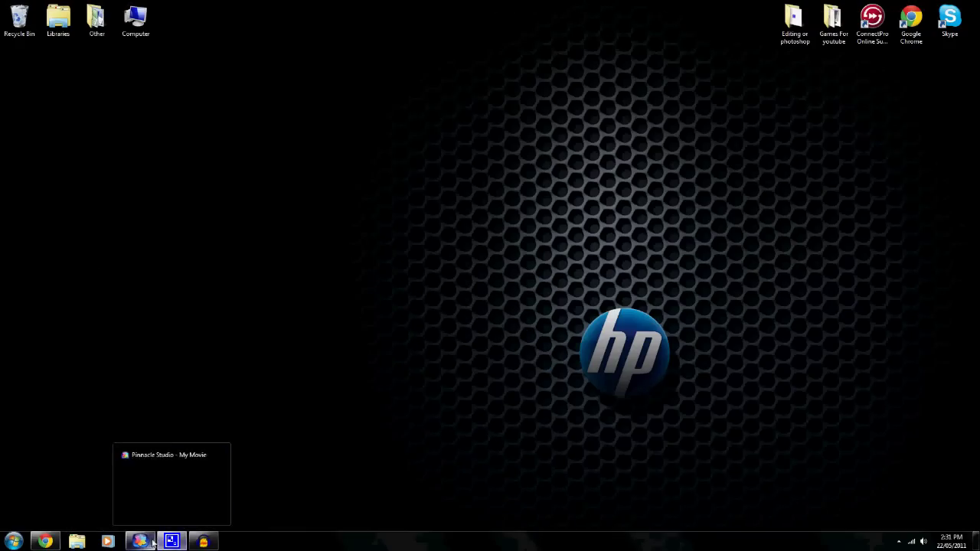
- Restore Pinnacle Studio and pick the video capture device under Setup > Capture Source
{"action": "left_click", "coordinate": [153, 542]}
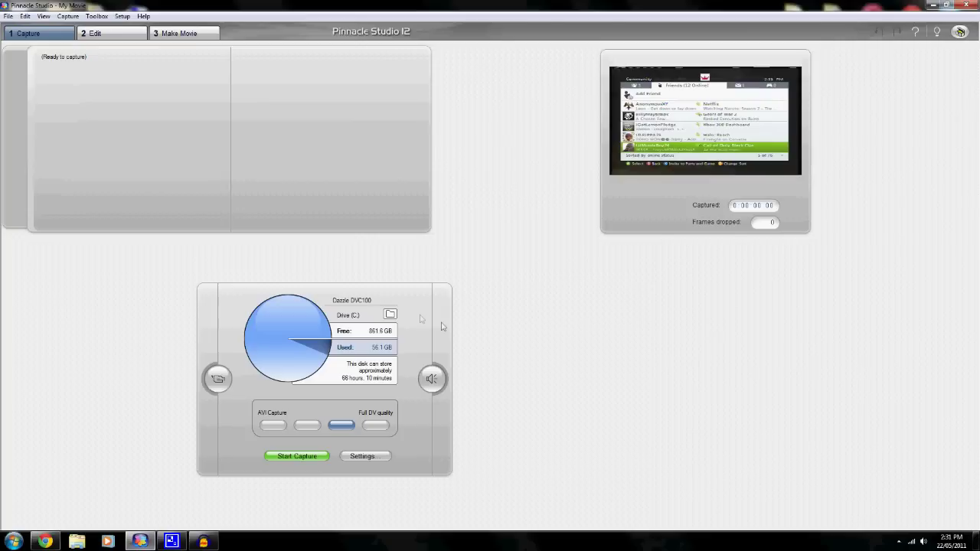
{"action": "left_click", "coordinate": [126, 17]}
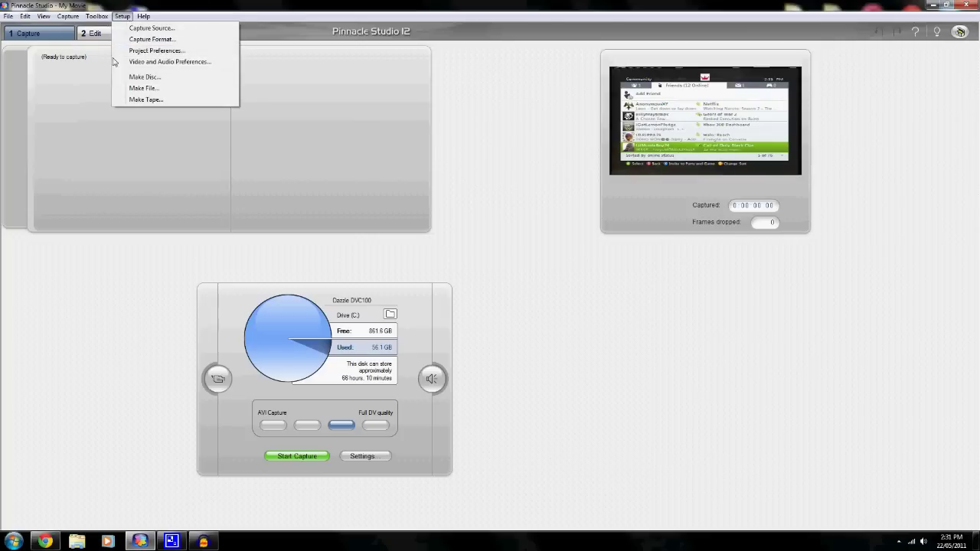
{"action": "left_click", "coordinate": [203, 29]}
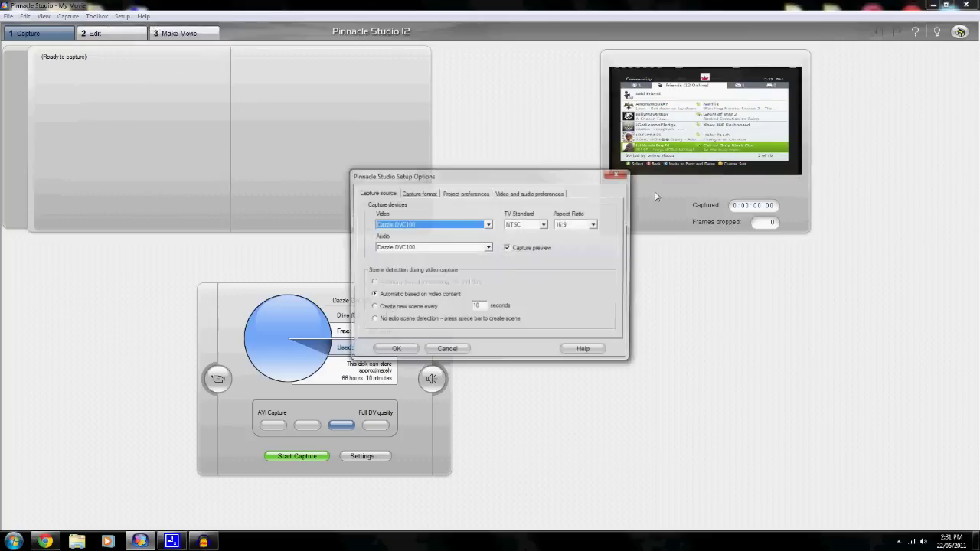
{"action": "left_click", "coordinate": [464, 225]}
{"action": "left_click", "coordinate": [464, 237]}
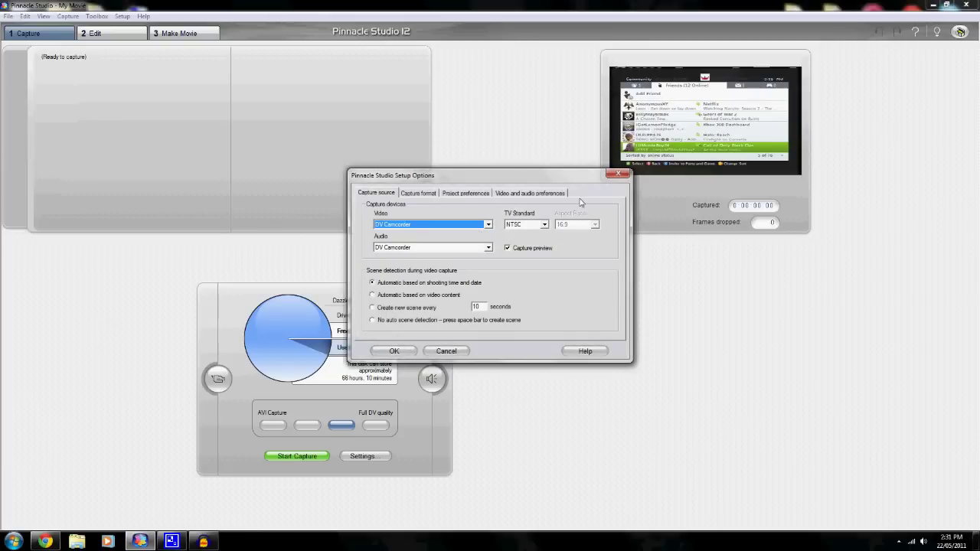
{"action": "left_click", "coordinate": [618, 173]}
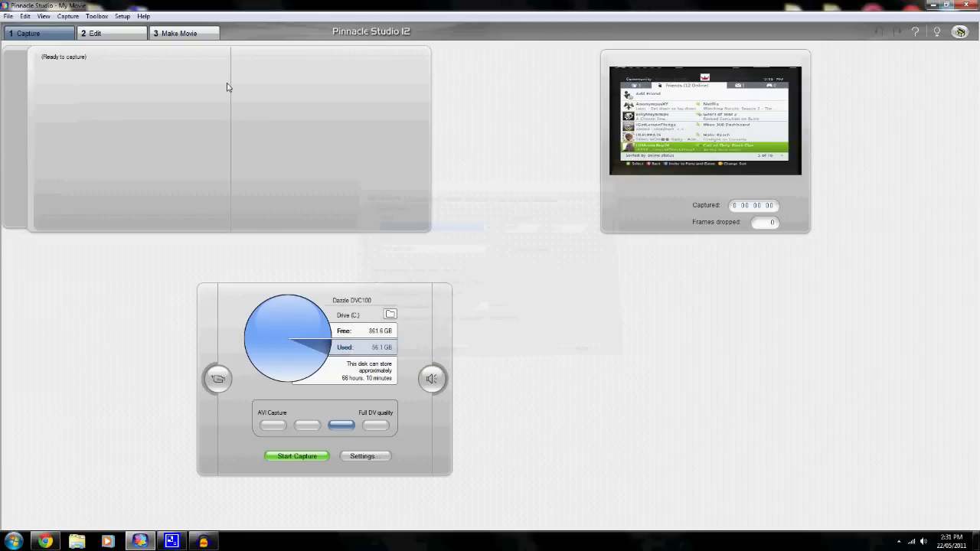
- Visit the Edit workspace, then return to Capture from a videotape or video source
{"action": "left_click", "coordinate": [111, 33]}
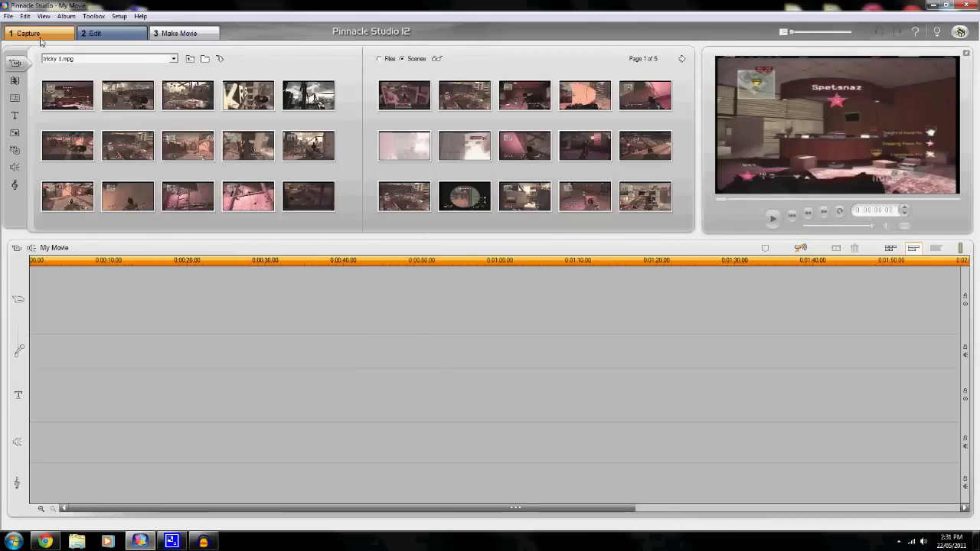
{"action": "left_click", "coordinate": [31, 34]}
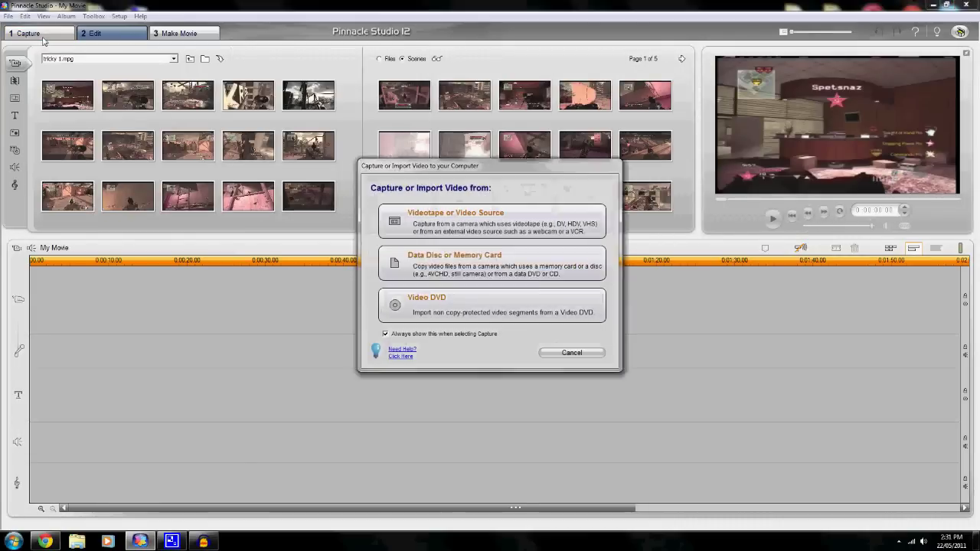
{"action": "left_click", "coordinate": [454, 212]}
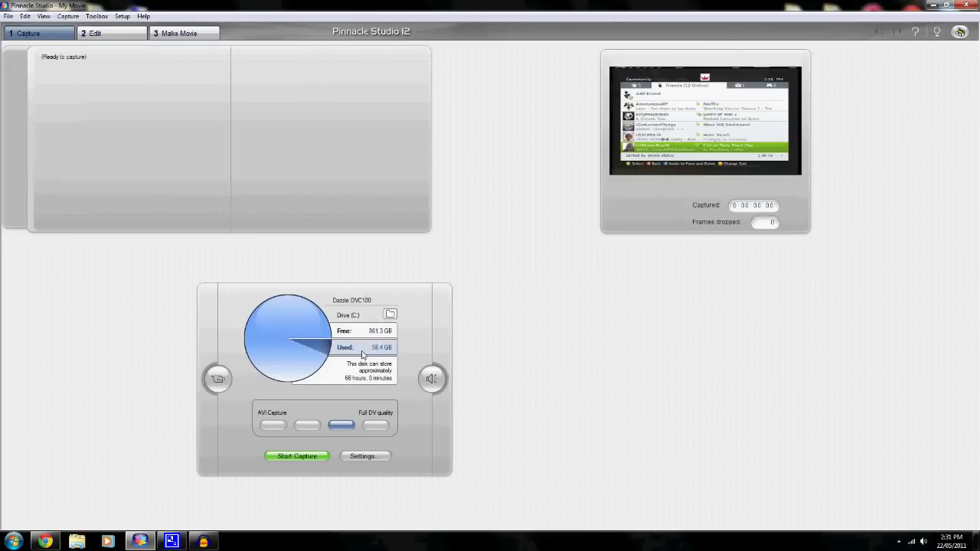
{"action": "left_click", "coordinate": [97, 16]}
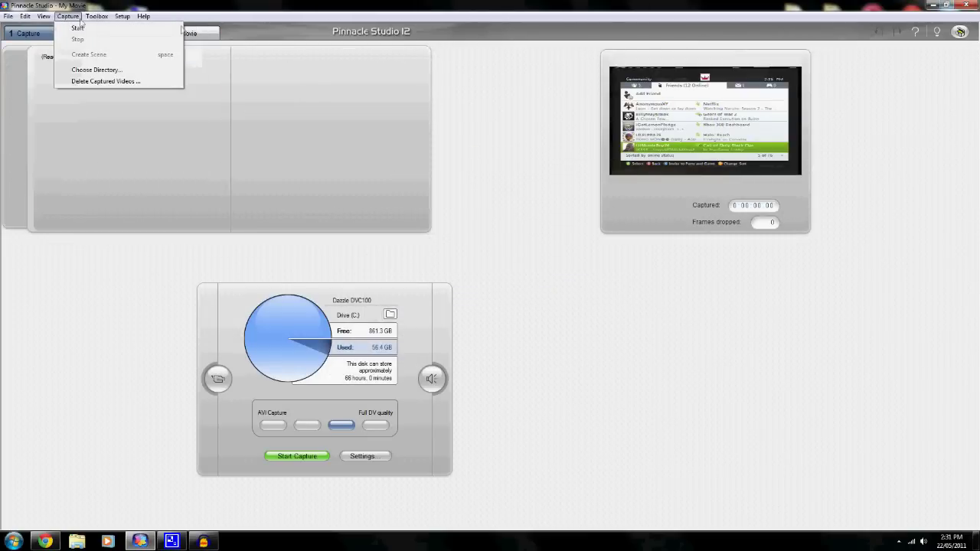
{"action": "left_click", "coordinate": [143, 16]}
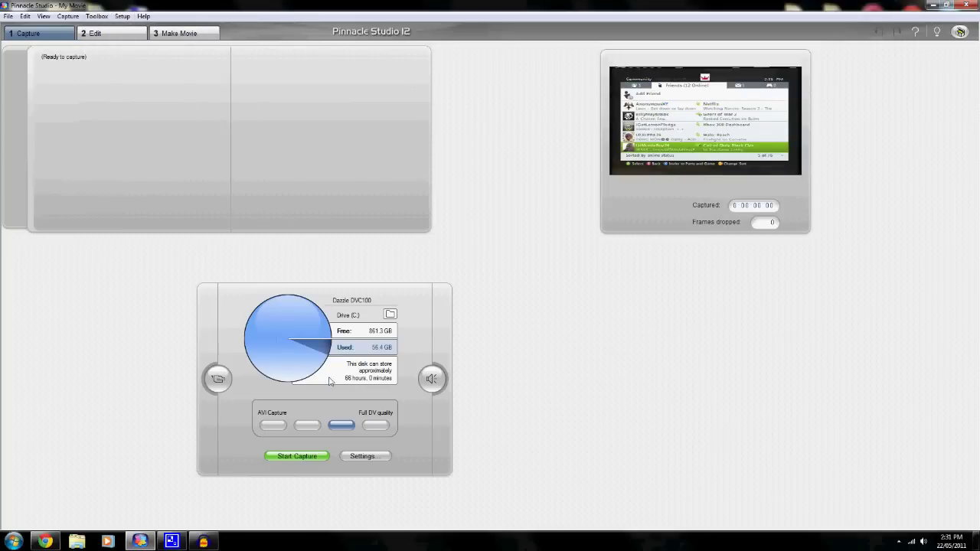
{"action": "left_click", "coordinate": [45, 541]}
{"action": "scroll", "coordinate": [274, 439], "scroll_direction": "up", "scroll_amount": 10}
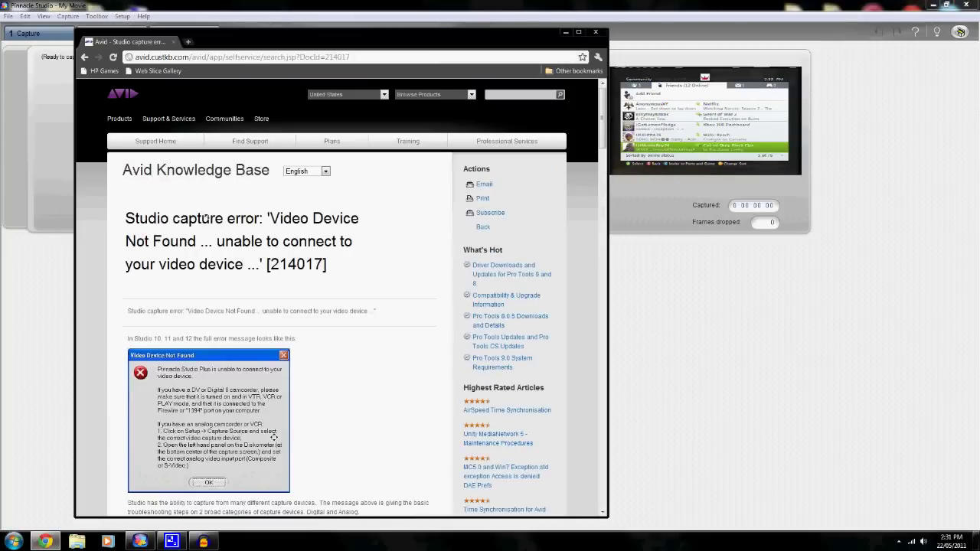
{"action": "scroll", "coordinate": [228, 374], "scroll_direction": "down", "scroll_amount": 1}
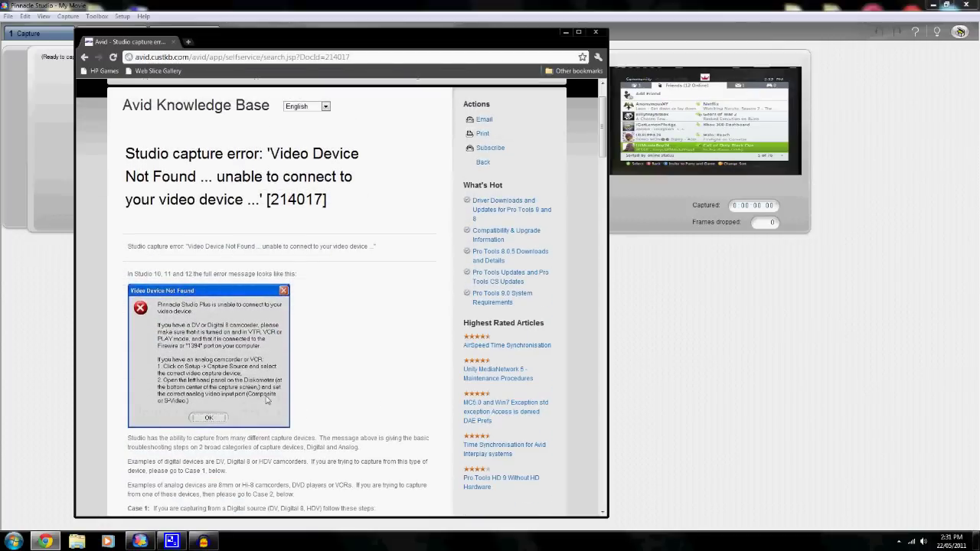
{"action": "right_click", "coordinate": [232, 373]}
{"action": "left_click", "coordinate": [356, 350]}
{"action": "scroll", "coordinate": [448, 373], "scroll_direction": "down", "scroll_amount": 3}
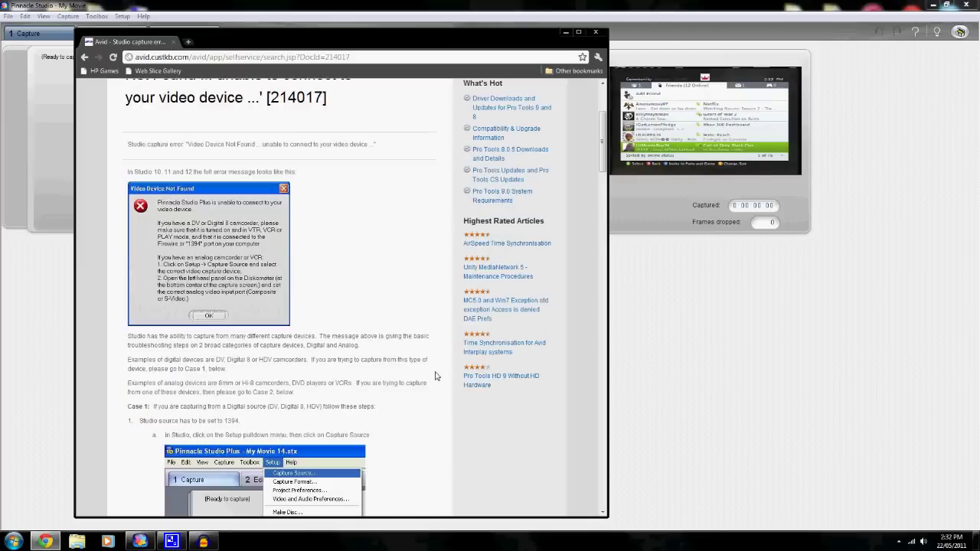
{"action": "left_click", "coordinate": [564, 32]}
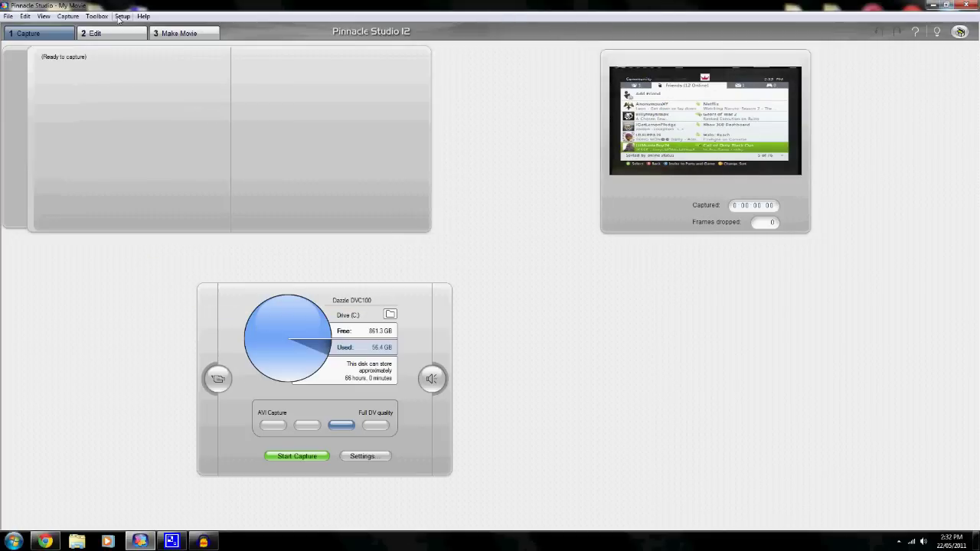
- Open Capture source settings and keep Dazzle DVC100 as the video and audio device
{"action": "left_click", "coordinate": [120, 17]}
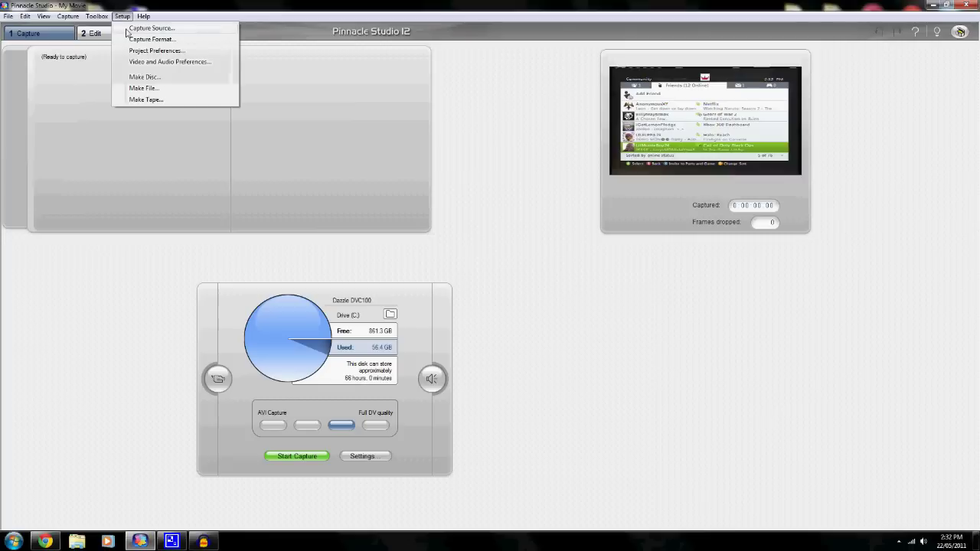
{"action": "left_click", "coordinate": [142, 28]}
{"action": "left_click", "coordinate": [465, 224]}
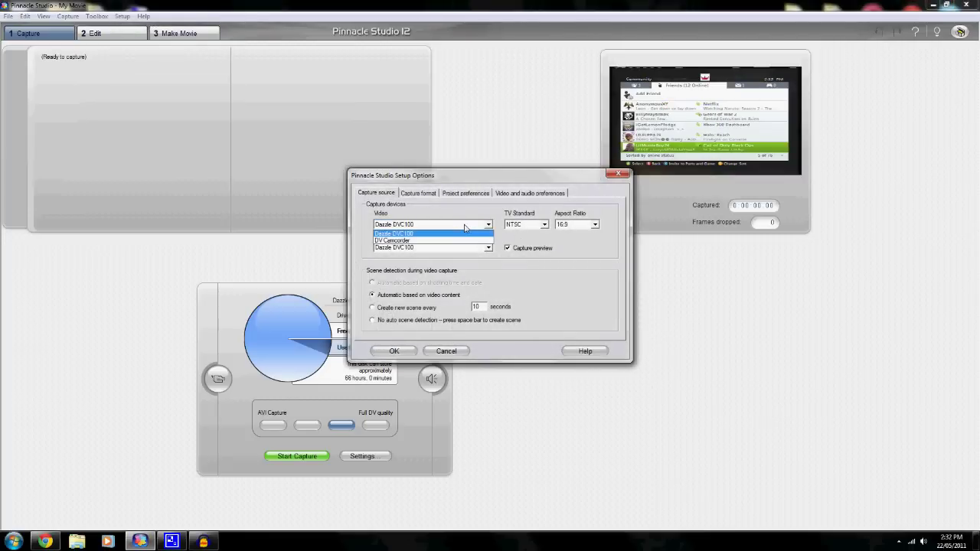
{"action": "left_click", "coordinate": [464, 227]}
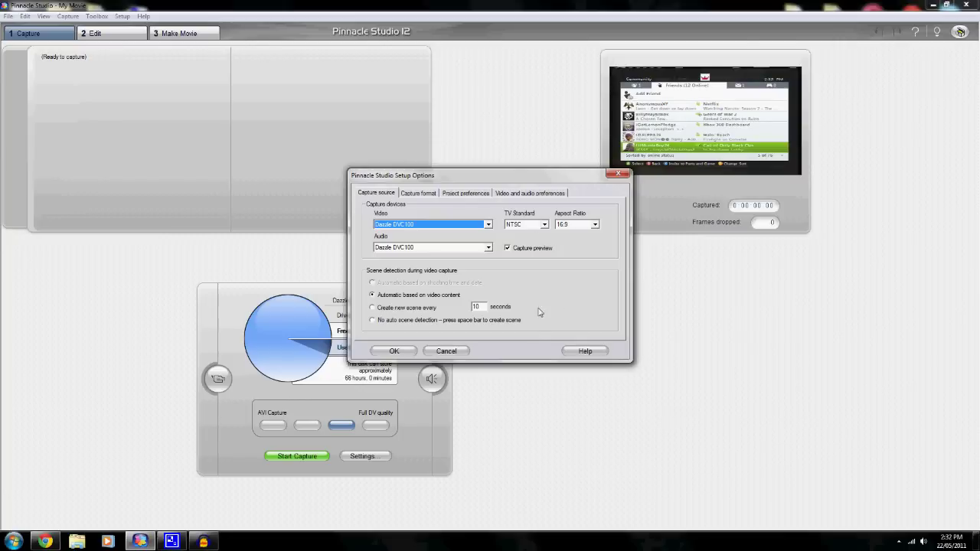
{"action": "left_click", "coordinate": [487, 251]}
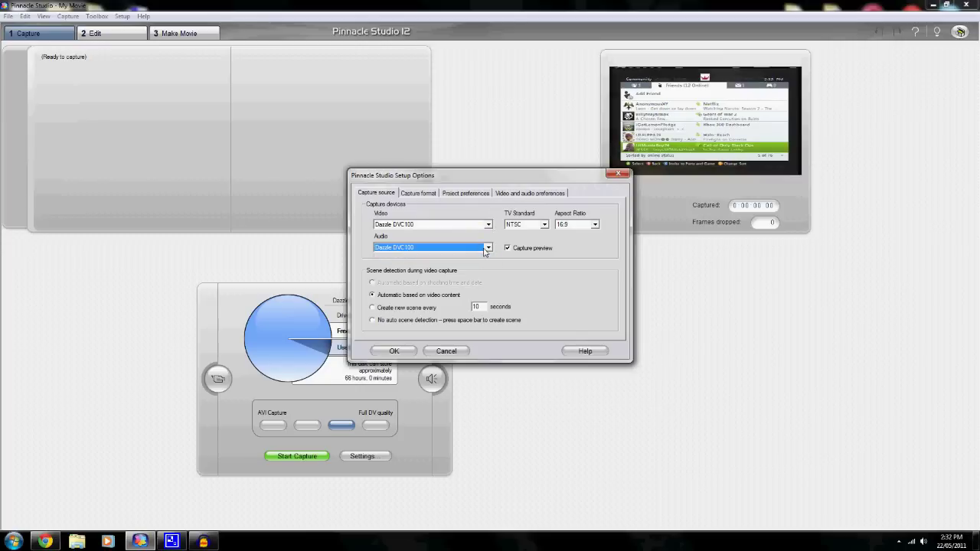
{"action": "left_click", "coordinate": [431, 194]}
{"action": "left_click", "coordinate": [393, 194]}
{"action": "left_click", "coordinate": [404, 195]}
{"action": "left_click", "coordinate": [392, 196]}
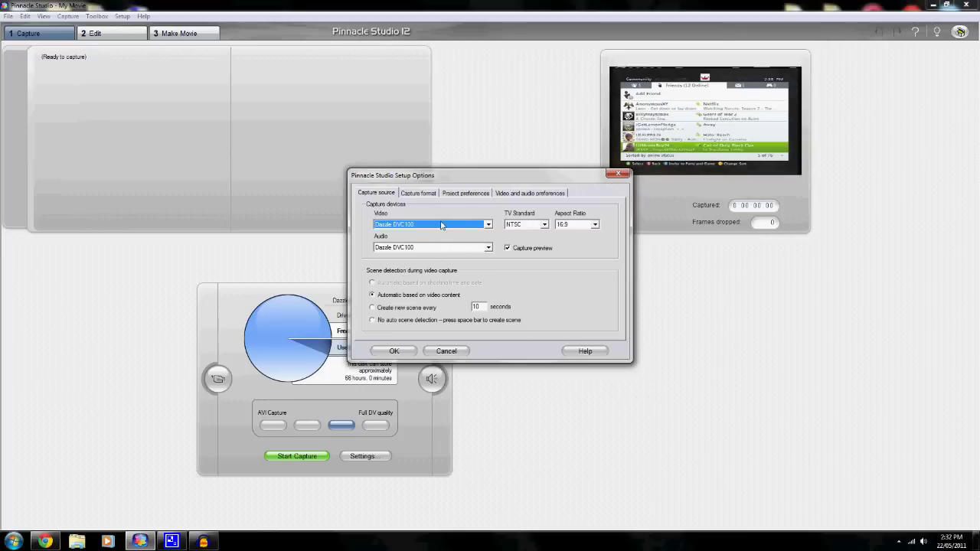
{"action": "left_click", "coordinate": [429, 197]}
{"action": "left_click", "coordinate": [392, 194]}
- Keep NTSC as the TV standard, set the aspect ratio to 16:9, and reposition the dialog
{"action": "left_click", "coordinate": [544, 224]}
{"action": "left_click", "coordinate": [545, 233]}
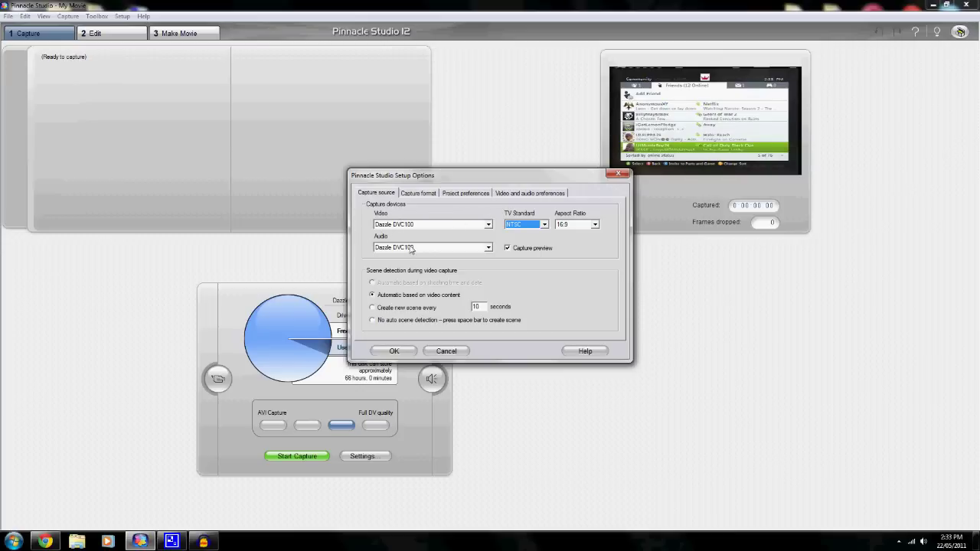
{"action": "left_click", "coordinate": [511, 226]}
{"action": "left_click", "coordinate": [512, 232]}
{"action": "left_click", "coordinate": [563, 226]}
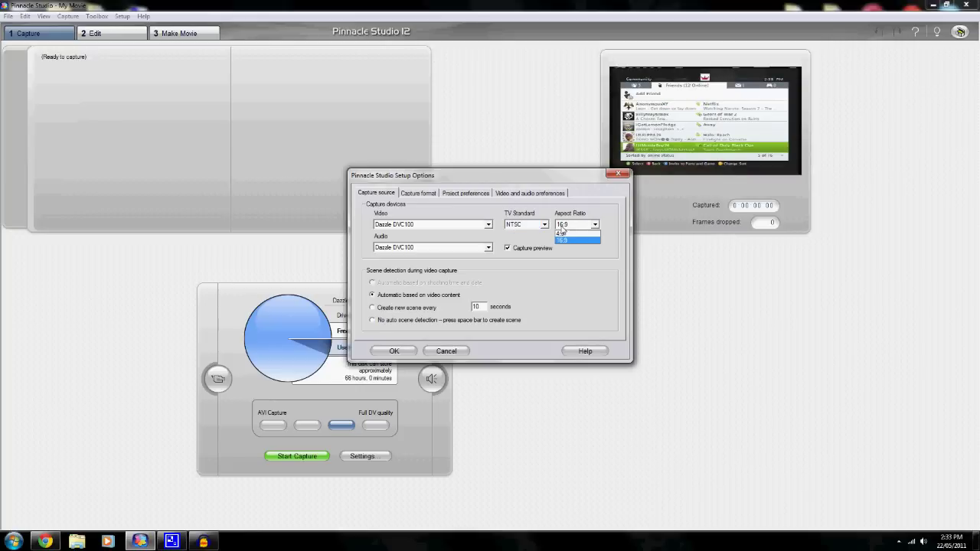
{"action": "left_click", "coordinate": [559, 234]}
{"action": "left_click", "coordinate": [576, 225]}
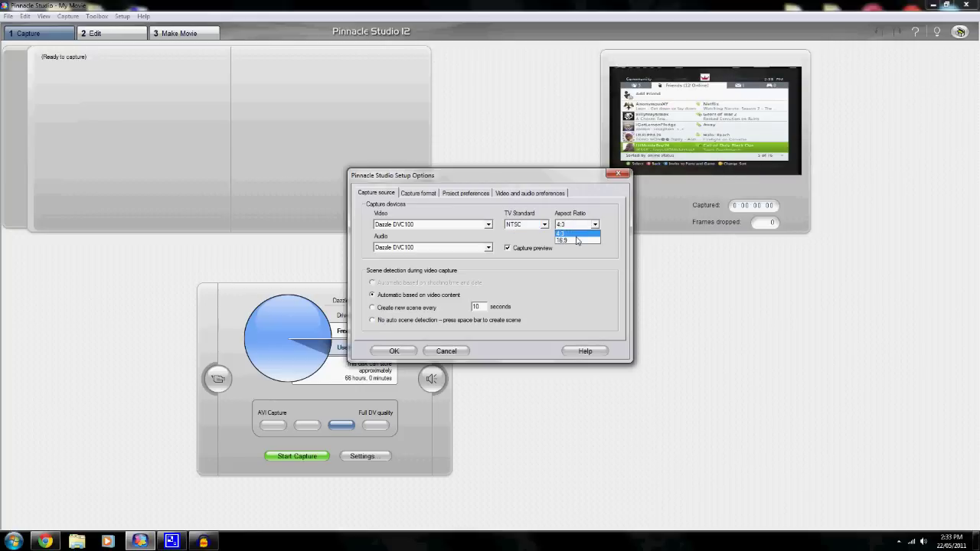
{"action": "left_click", "coordinate": [577, 241]}
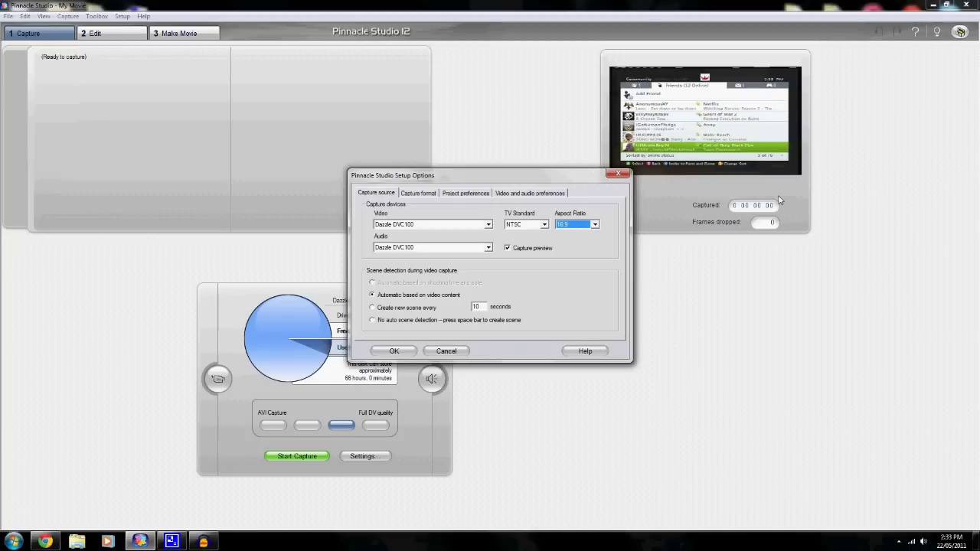
{"action": "left_click_drag", "start_coordinate": [564, 175], "coordinate": [502, 171]}
{"action": "left_click_drag", "start_coordinate": [518, 165], "coordinate": [578, 197]}
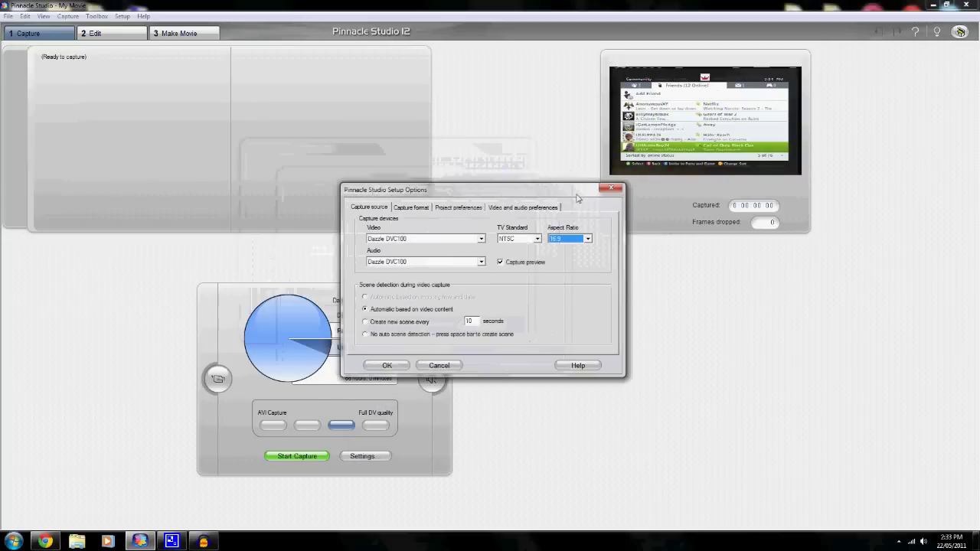
- Keep AVI capture format, try Custom quality with DV compression, then restore the Best preset
{"action": "left_click", "coordinate": [409, 208]}
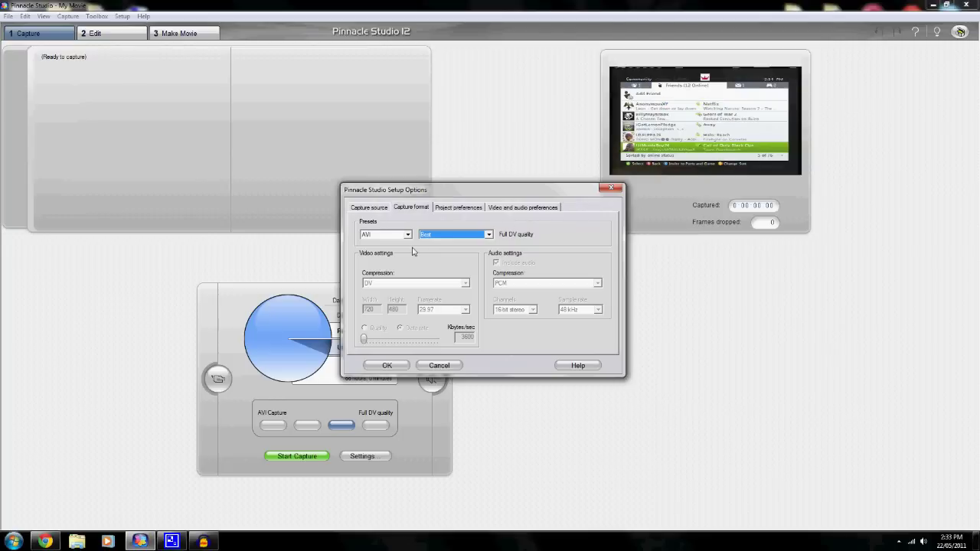
{"action": "left_click", "coordinate": [382, 236]}
{"action": "left_click", "coordinate": [383, 238]}
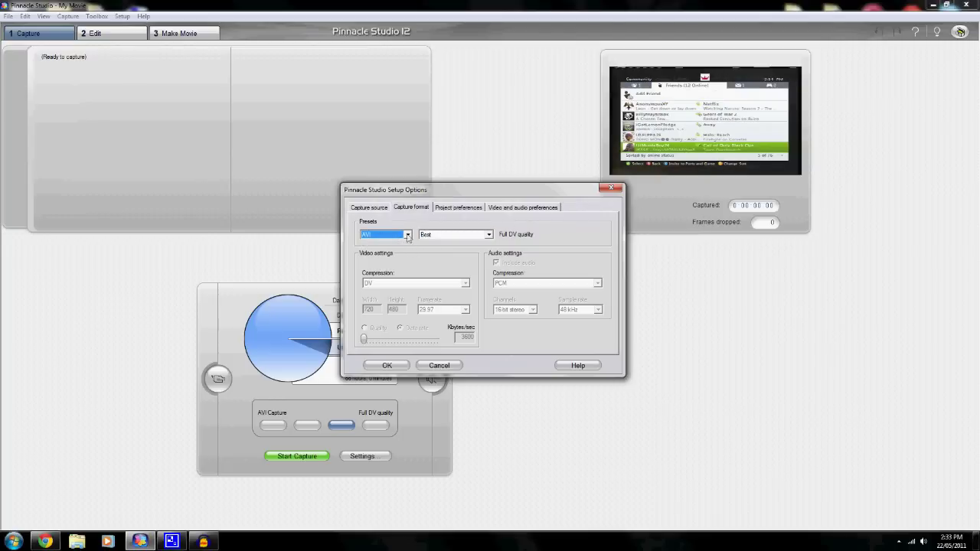
{"action": "left_click", "coordinate": [471, 235]}
{"action": "left_click", "coordinate": [471, 242]}
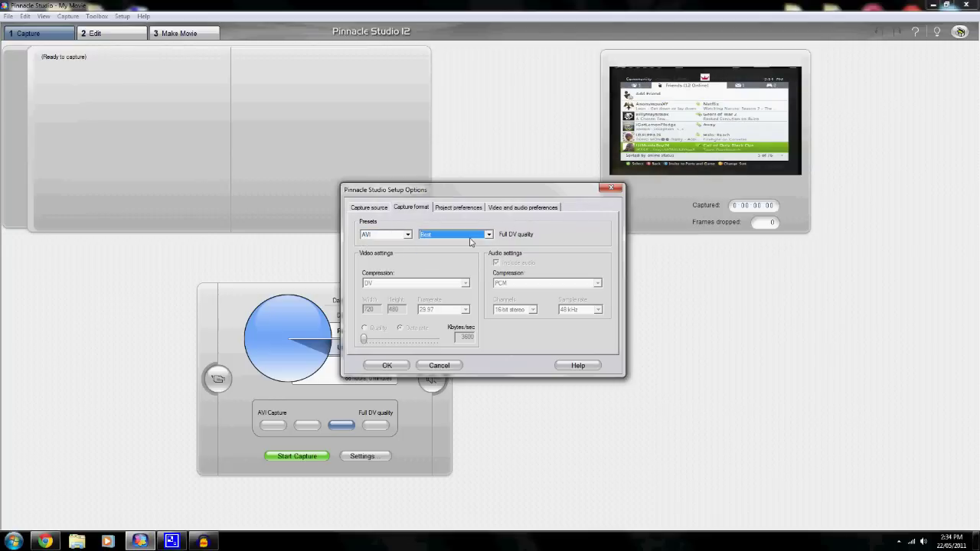
{"action": "left_click", "coordinate": [468, 235]}
{"action": "left_click", "coordinate": [450, 260]}
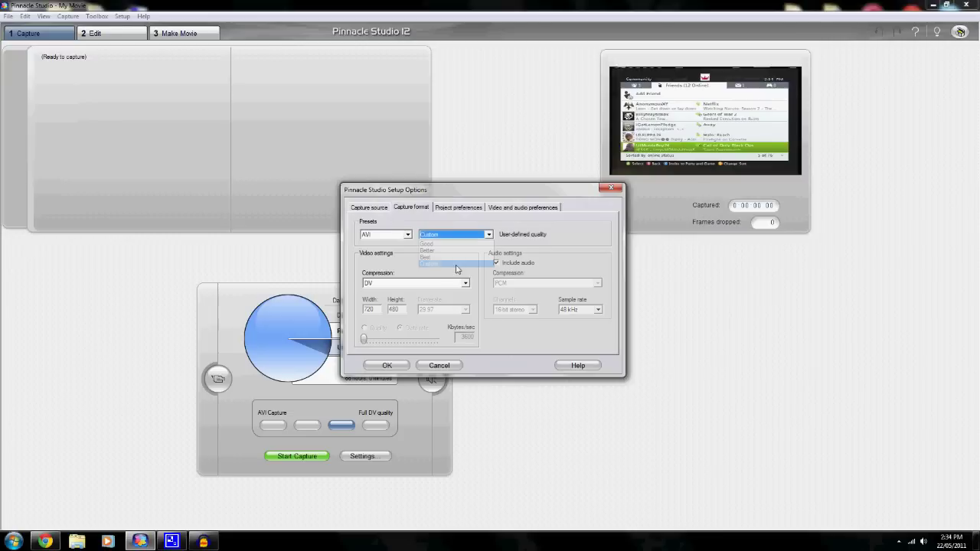
{"action": "left_click", "coordinate": [440, 285]}
{"action": "left_click", "coordinate": [440, 291]}
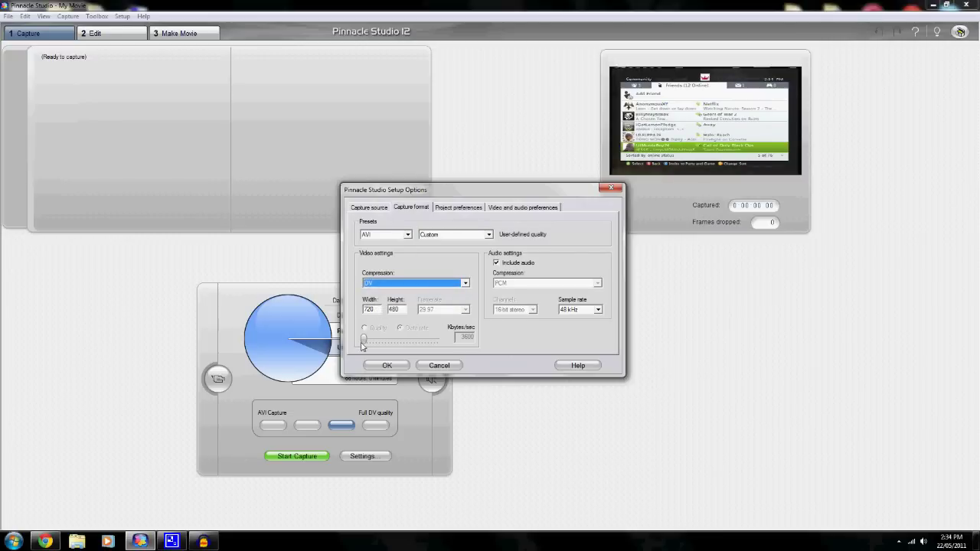
{"action": "left_click", "coordinate": [439, 236]}
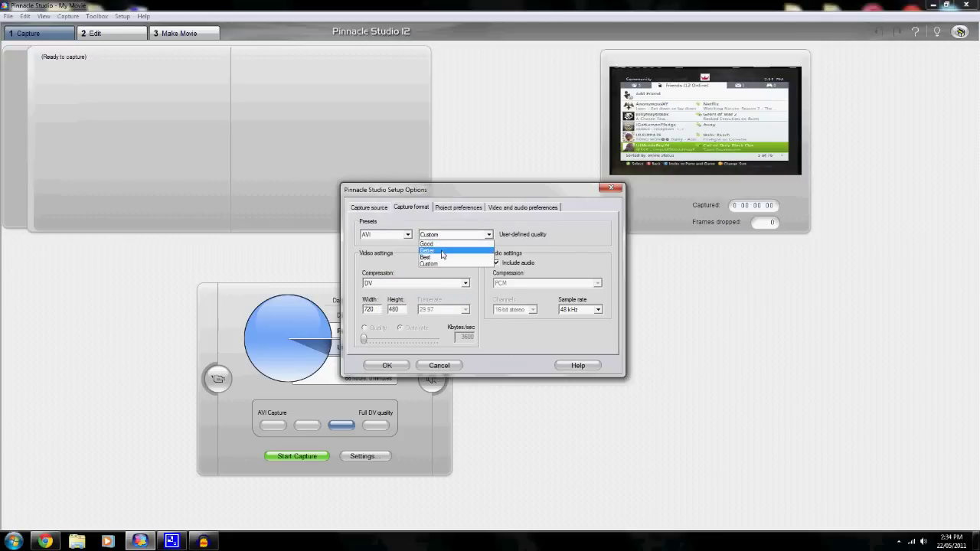
{"action": "left_click", "coordinate": [442, 258]}
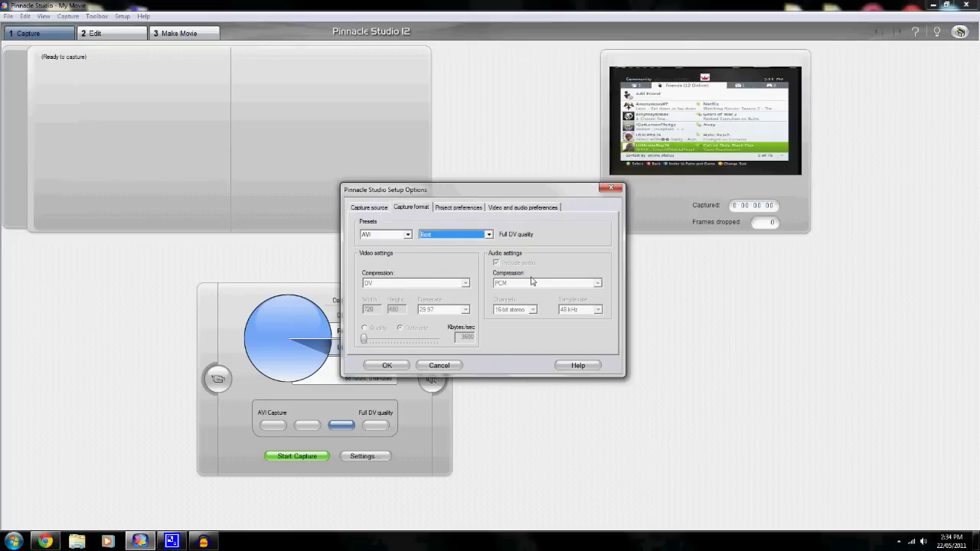
{"action": "left_click", "coordinate": [468, 213]}
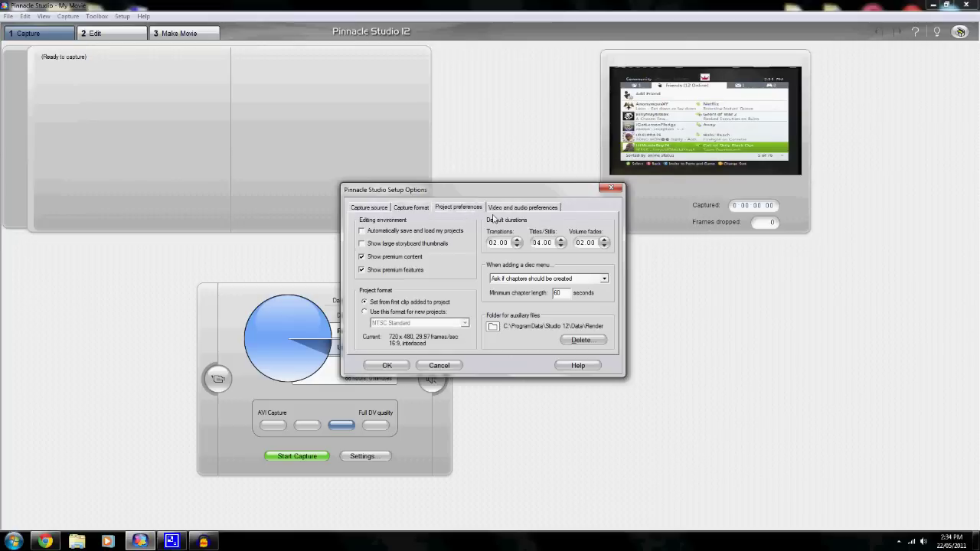
- Uncheck Show premium features and view the Video and audio preferences
{"action": "left_click", "coordinate": [405, 272]}
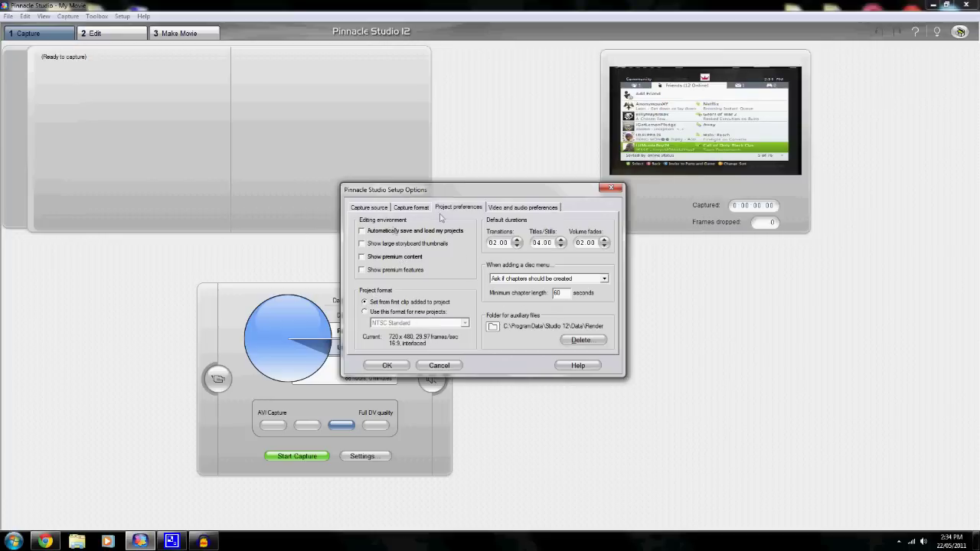
{"action": "left_click", "coordinate": [515, 209]}
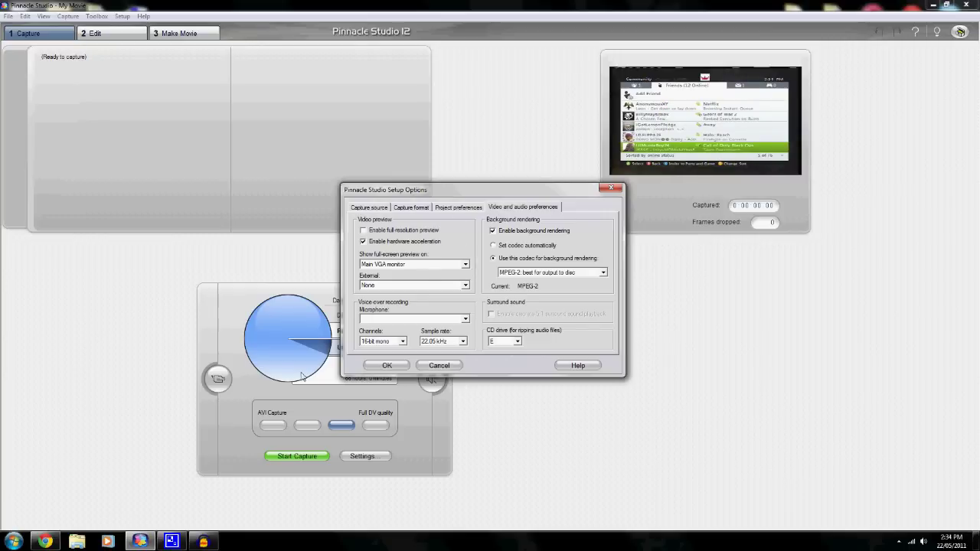
{"action": "mouse_move", "coordinate": [196, 542]}
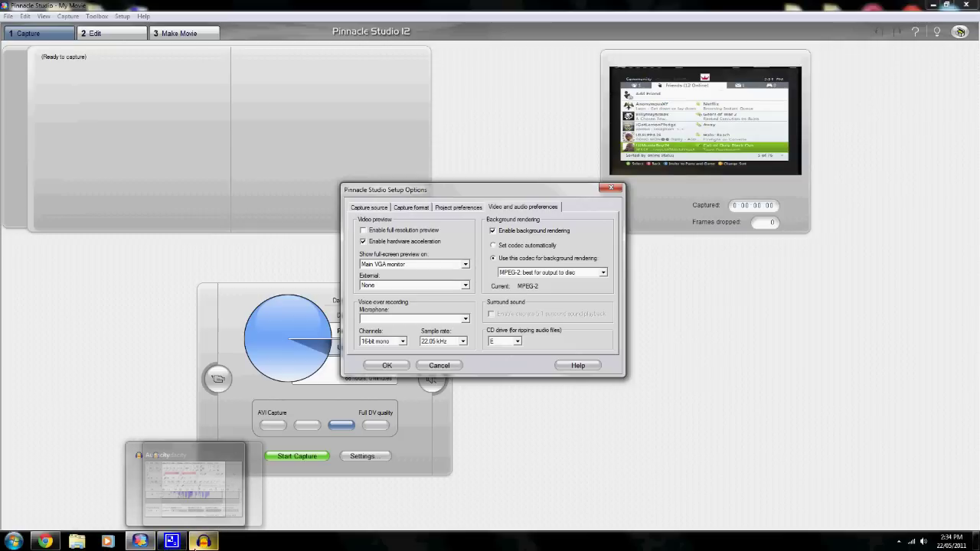
{"action": "mouse_move", "coordinate": [128, 535]}
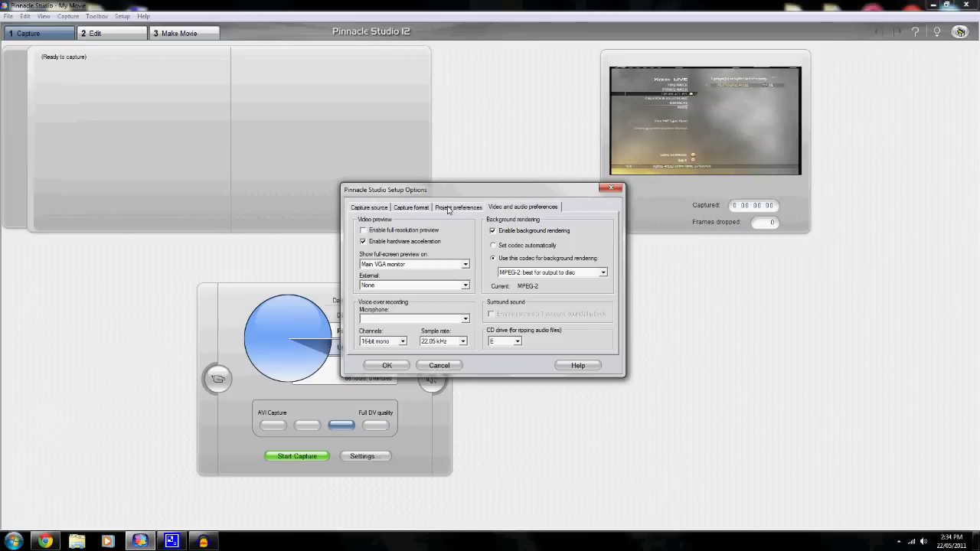
{"action": "left_click", "coordinate": [537, 231]}
{"action": "left_click", "coordinate": [492, 230]}
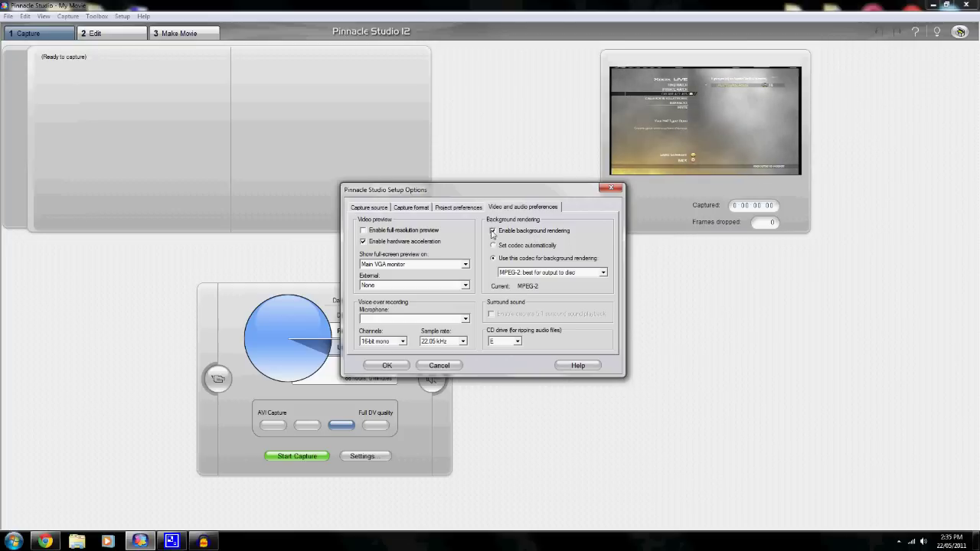
{"action": "left_click_drag", "start_coordinate": [559, 190], "coordinate": [312, 263]}
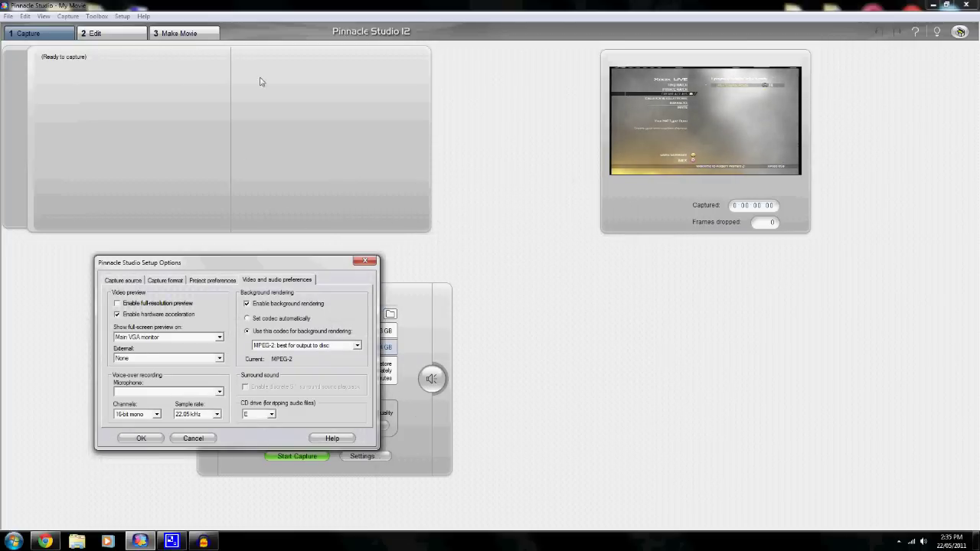
{"action": "left_click_drag", "start_coordinate": [304, 262], "coordinate": [536, 101]}
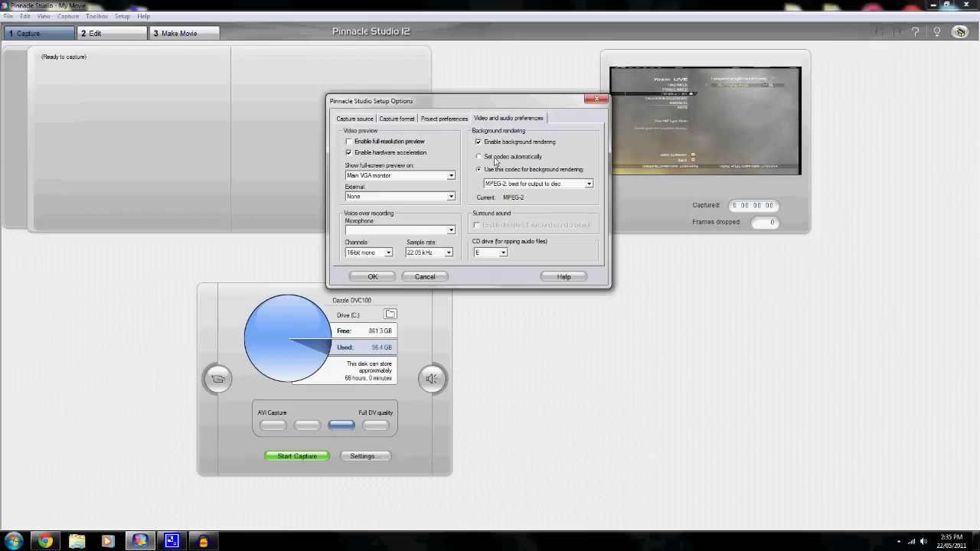
{"action": "left_click", "coordinate": [515, 185]}
- Keep MPEG-2 best background rendering, Main VGA full-screen preview, and None for external output
{"action": "left_click", "coordinate": [516, 186]}
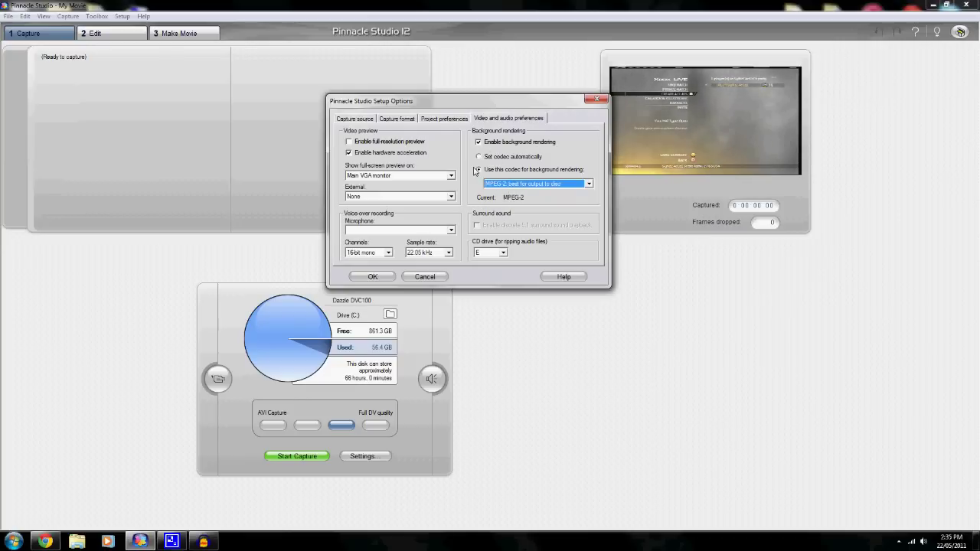
{"action": "left_click", "coordinate": [536, 188]}
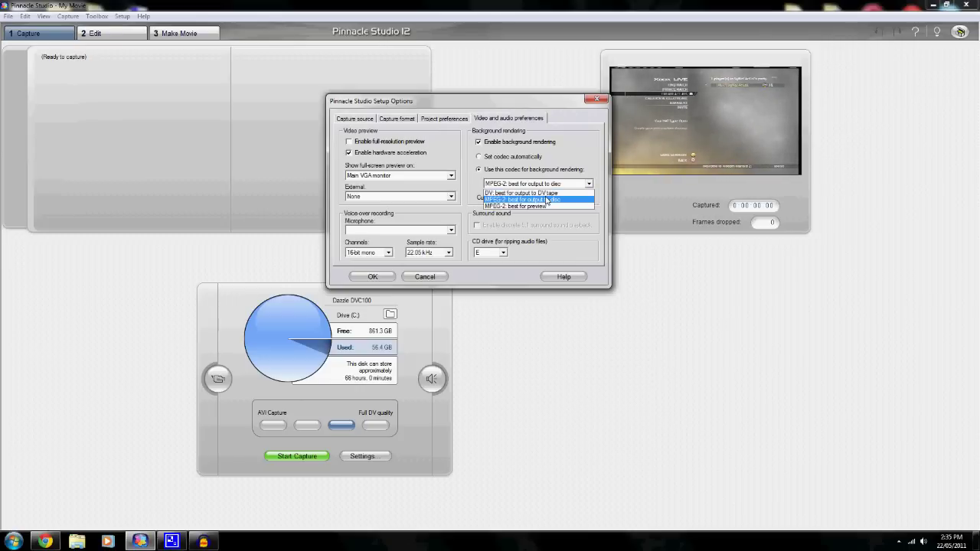
{"action": "left_click", "coordinate": [547, 186]}
{"action": "left_click", "coordinate": [546, 186]}
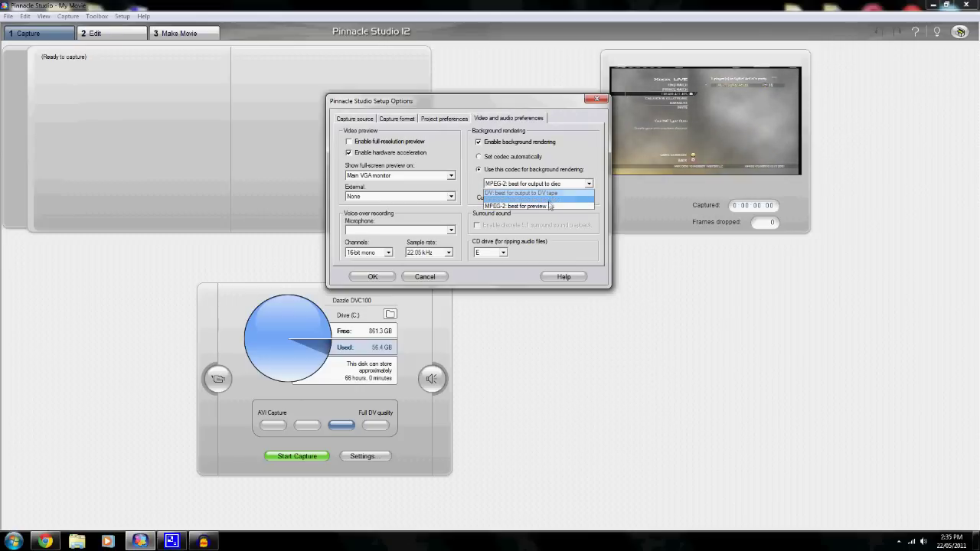
{"action": "left_click", "coordinate": [555, 200]}
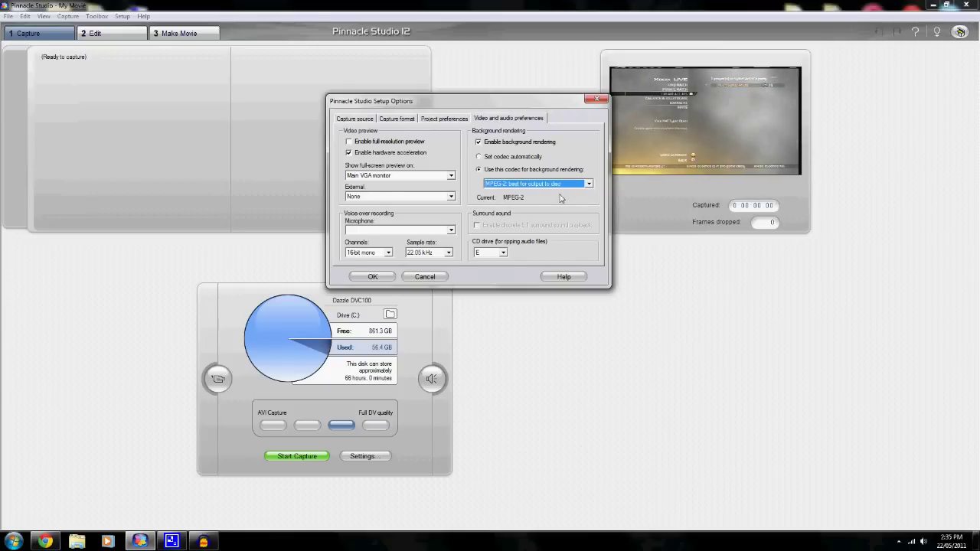
{"action": "left_click", "coordinate": [413, 180]}
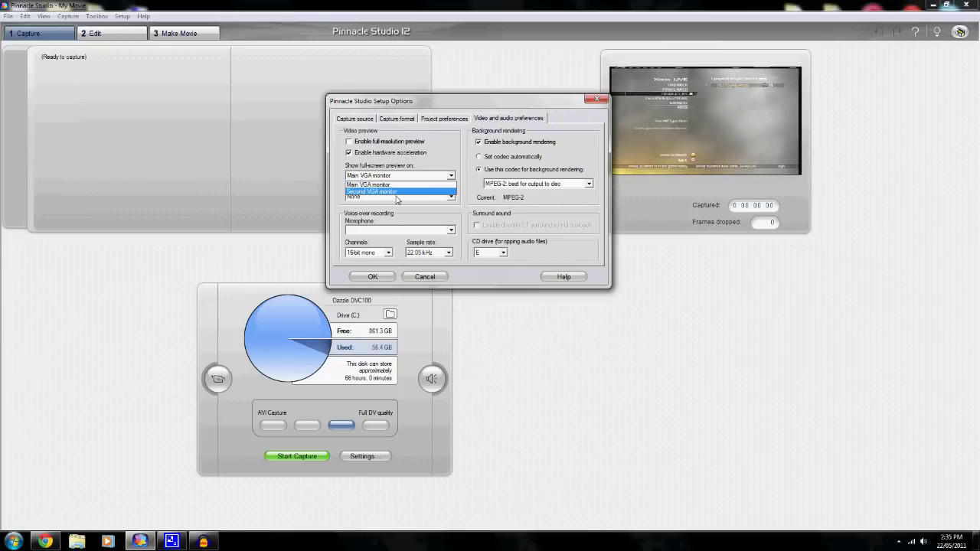
{"action": "left_click", "coordinate": [408, 185]}
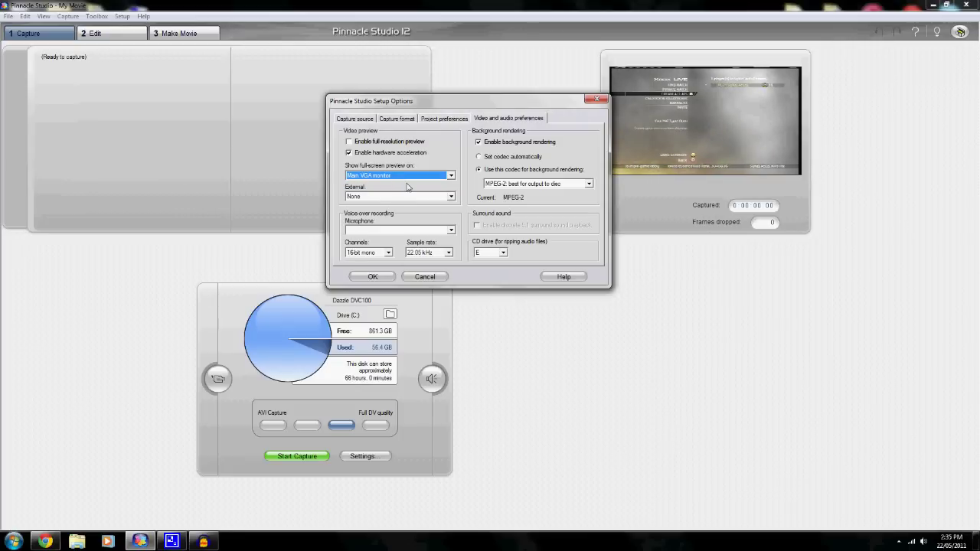
{"action": "left_click", "coordinate": [388, 197]}
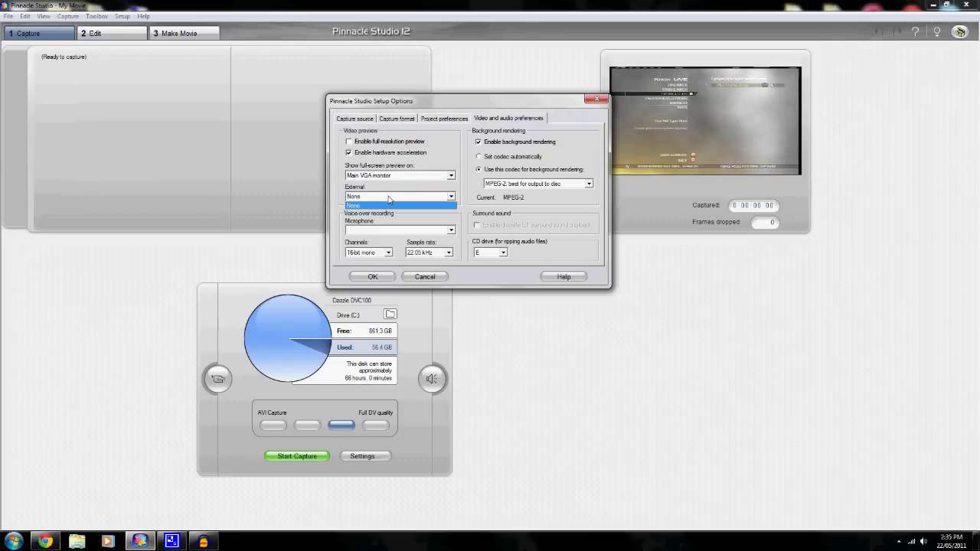
{"action": "left_click", "coordinate": [389, 197]}
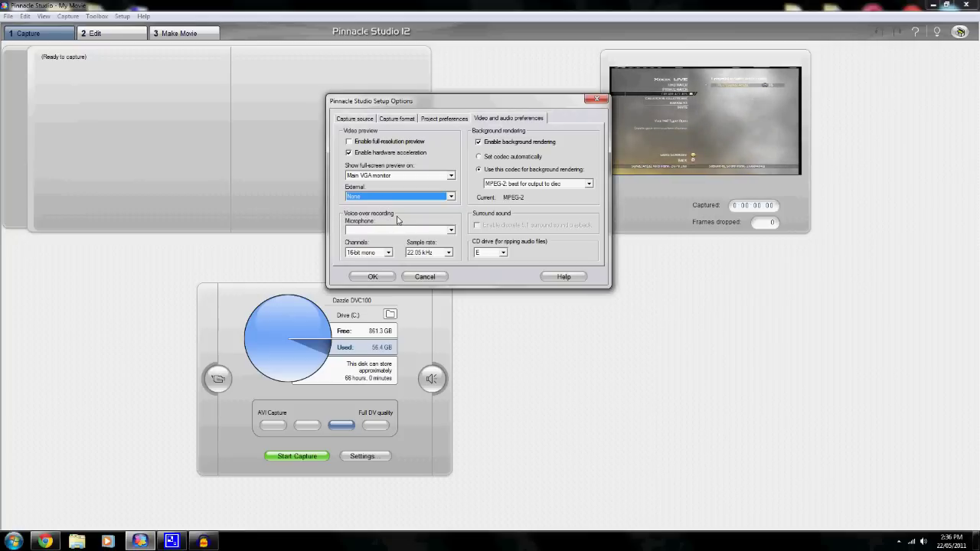
{"action": "mouse_move", "coordinate": [204, 542]}
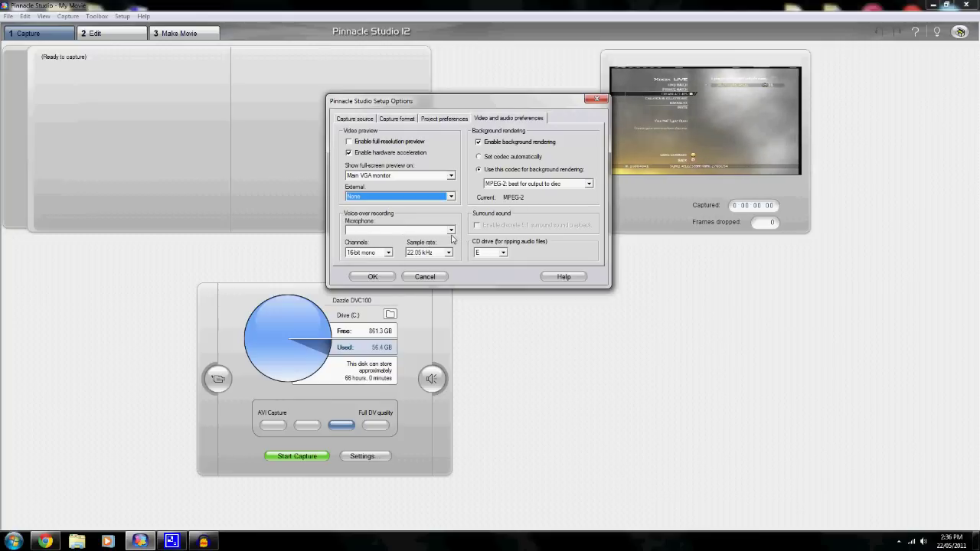
- Set voice-over to 16-bit mono at 22.05 kHz and use drive E for ripping audio
{"action": "left_click", "coordinate": [370, 229]}
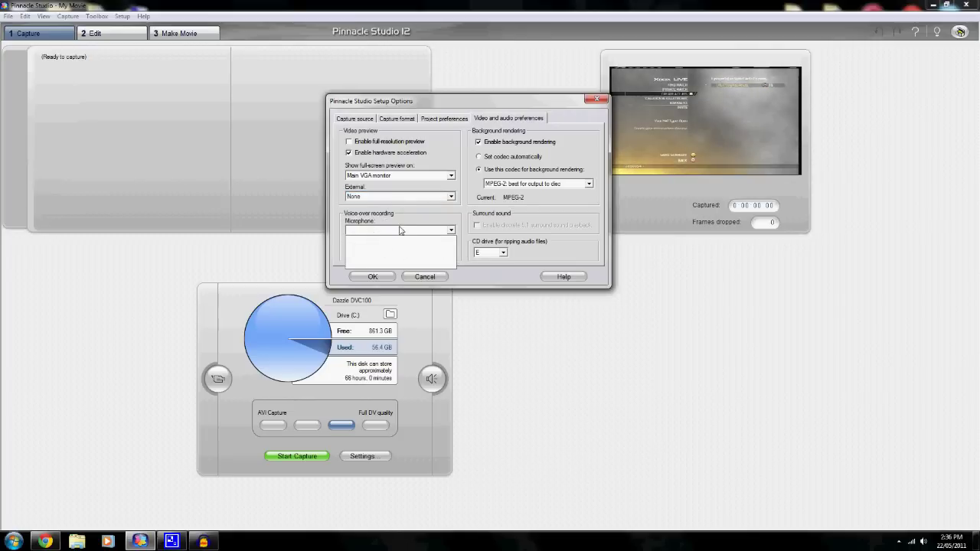
{"action": "left_click", "coordinate": [411, 232]}
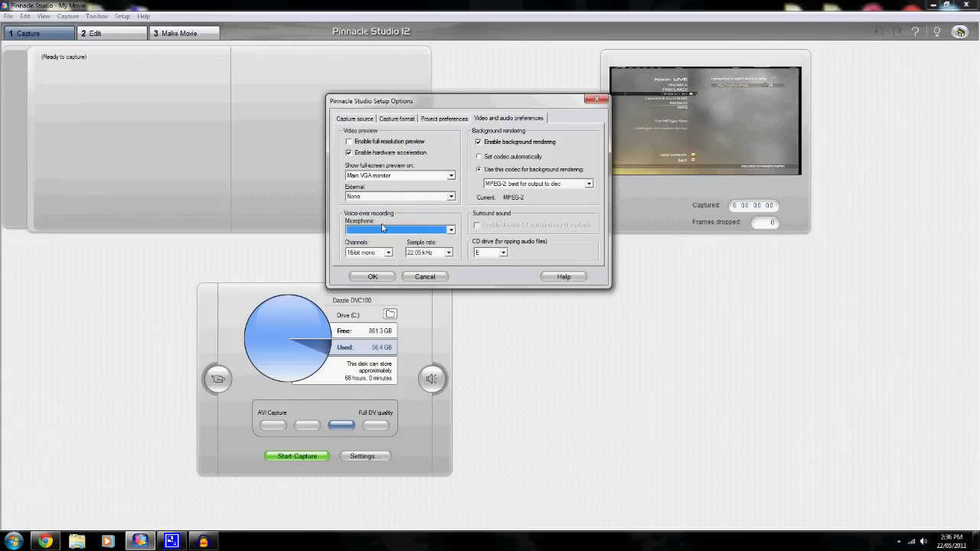
{"action": "left_click", "coordinate": [388, 253]}
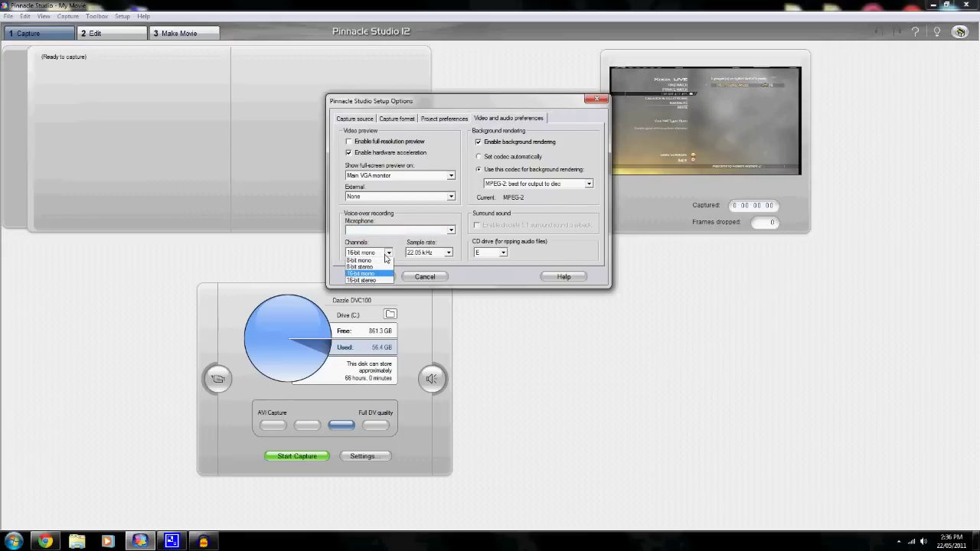
{"action": "left_click", "coordinate": [386, 257]}
{"action": "left_click", "coordinate": [435, 254]}
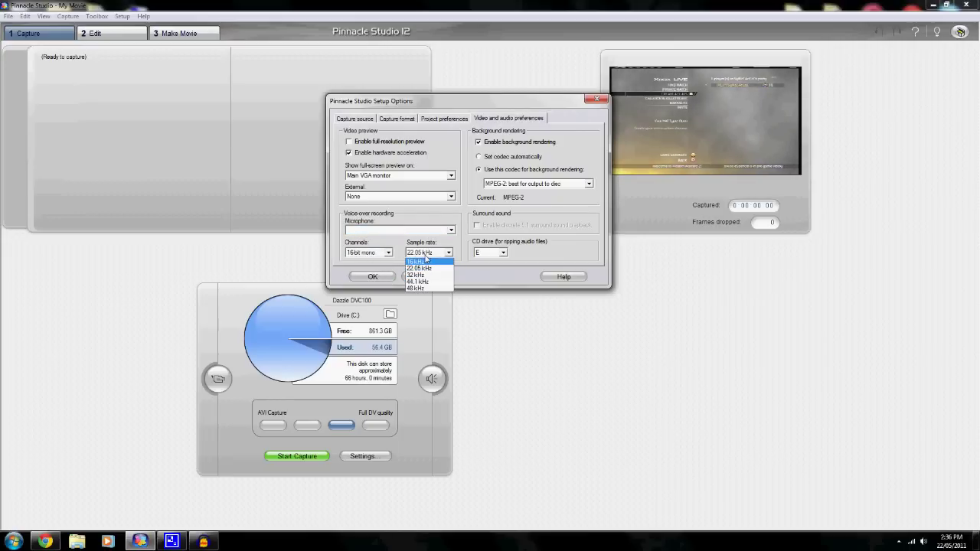
{"action": "left_click", "coordinate": [426, 269]}
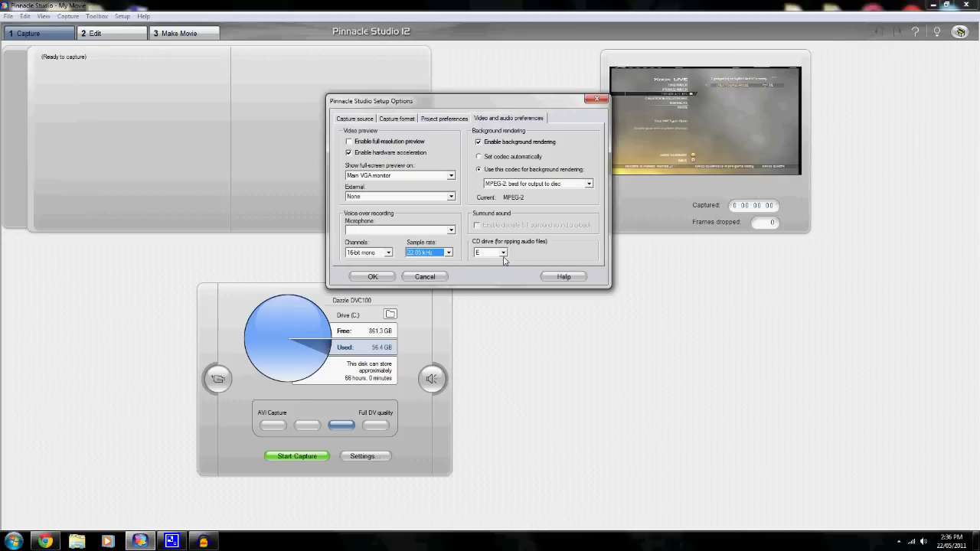
{"action": "left_click", "coordinate": [502, 253]}
{"action": "left_click", "coordinate": [501, 262]}
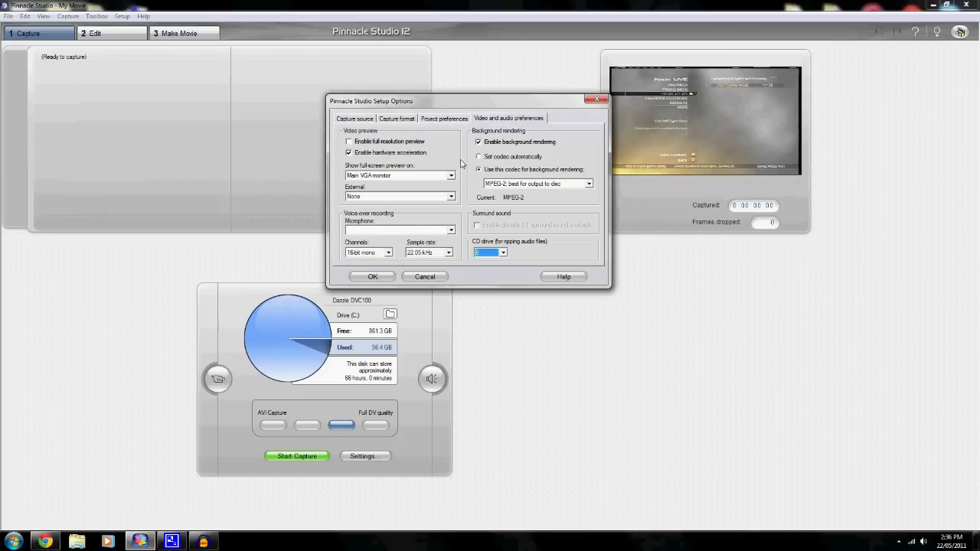
{"action": "left_click", "coordinate": [364, 118]}
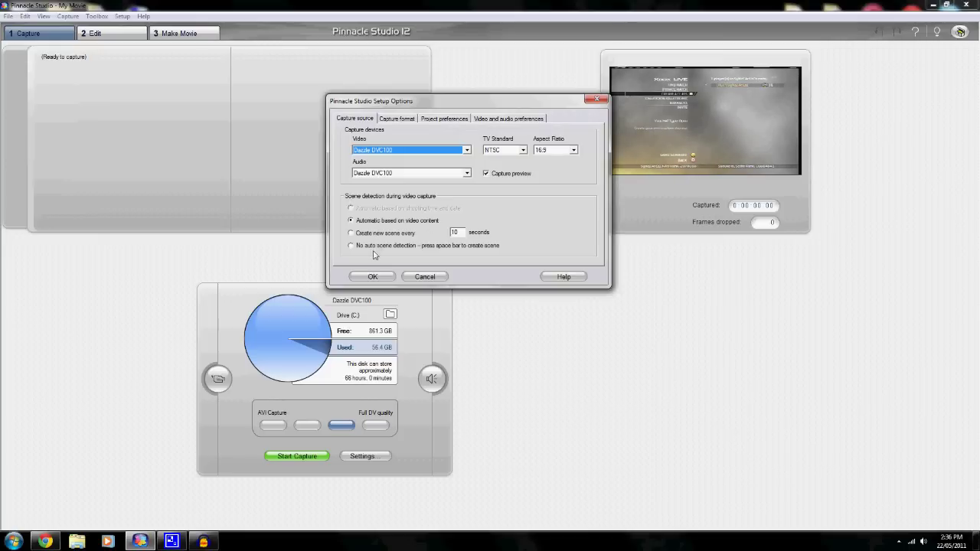
- Save the setup options with OK and go to the Make Movie step
{"action": "left_click", "coordinate": [373, 276]}
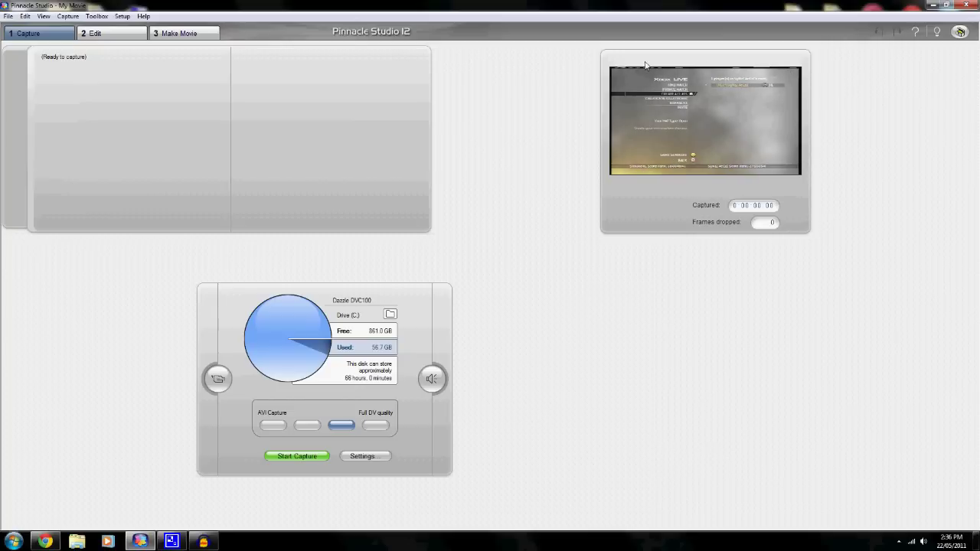
{"action": "left_click", "coordinate": [178, 33]}
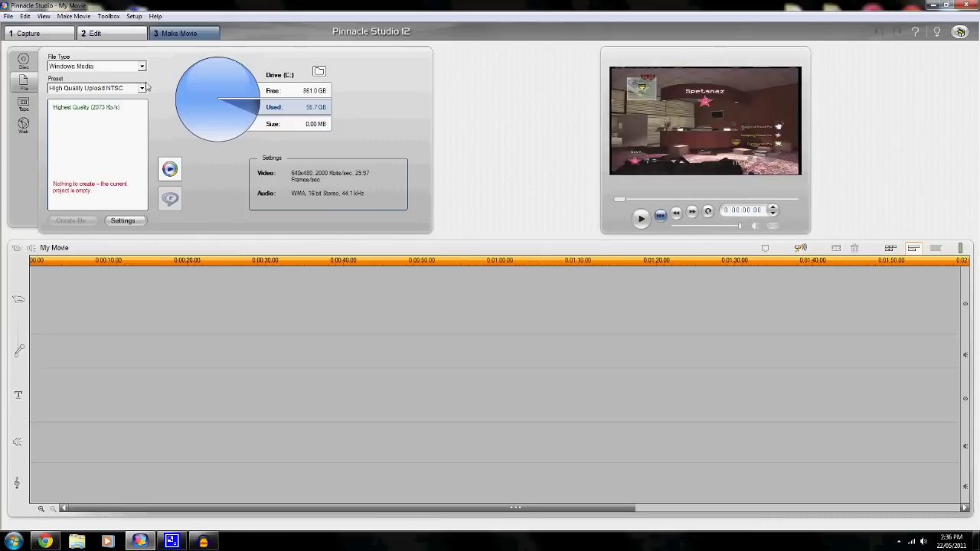
- In the Edit step, play and pause the fourth tricky 1.mpg scene, then reselect the first scene
{"action": "left_click", "coordinate": [96, 33]}
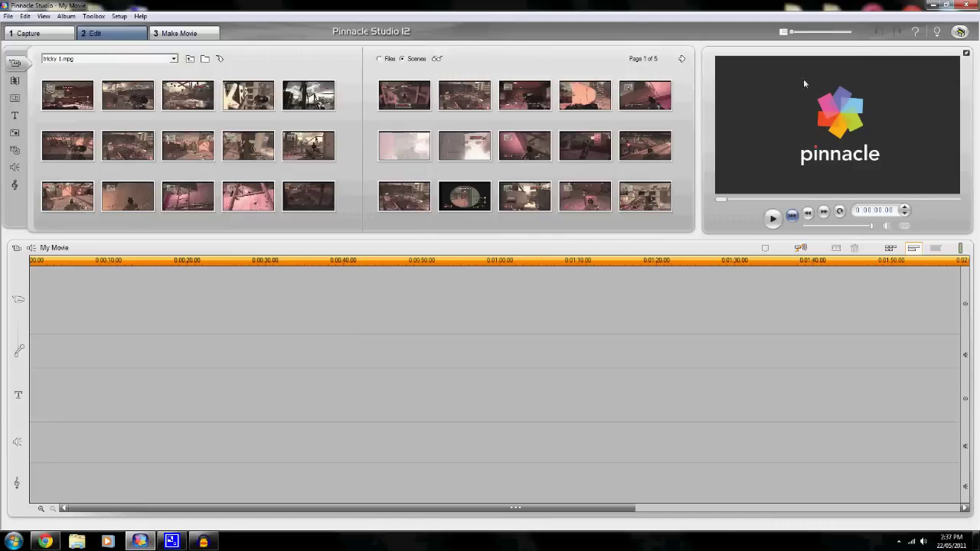
{"action": "left_click", "coordinate": [224, 89]}
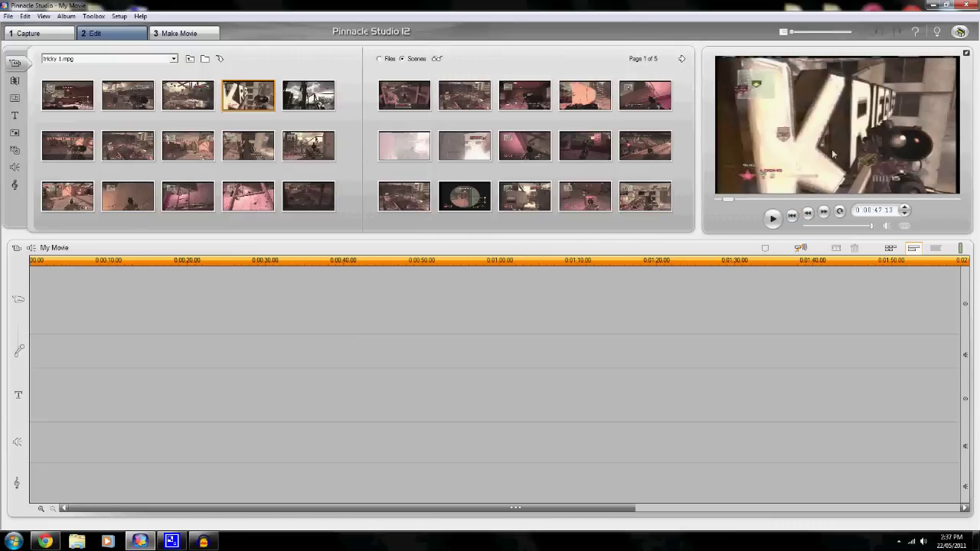
{"action": "left_click", "coordinate": [774, 218]}
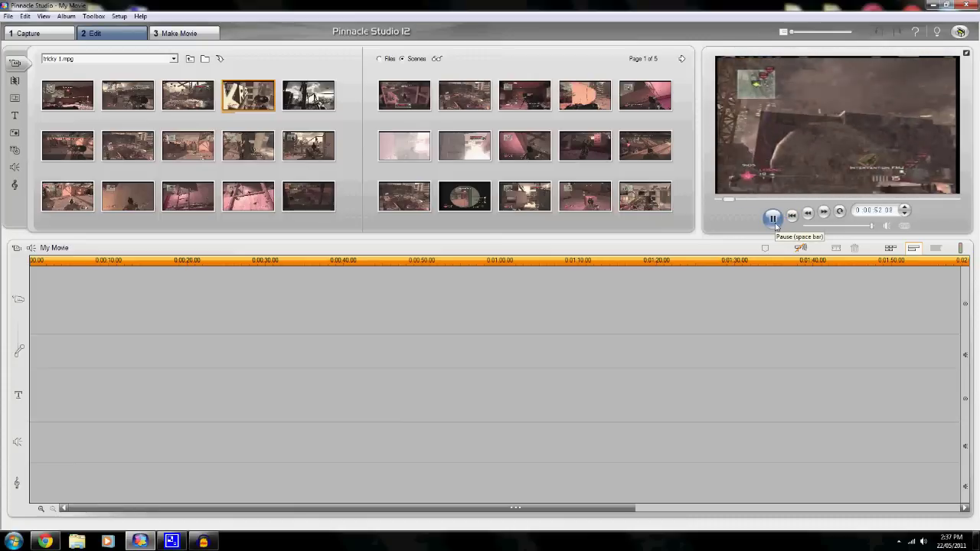
{"action": "left_click", "coordinate": [772, 219]}
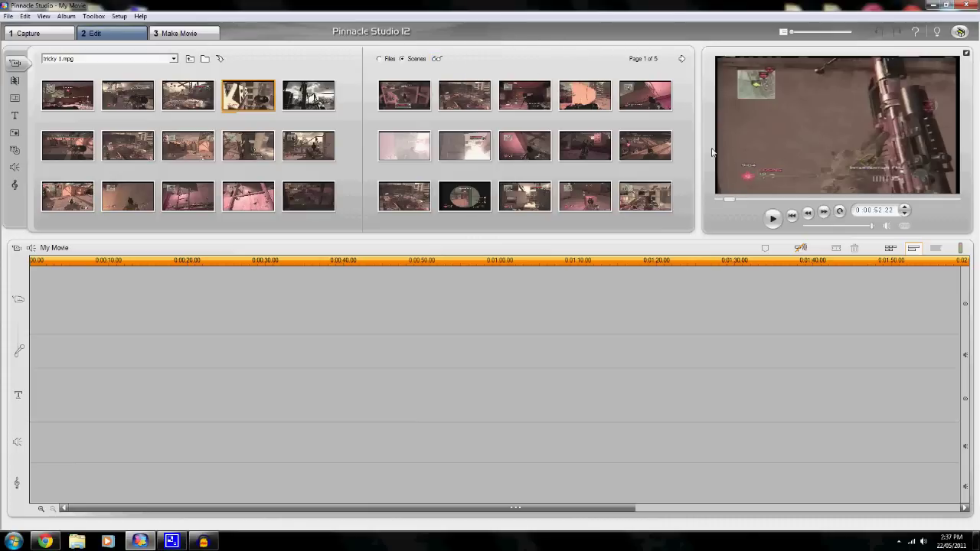
{"action": "left_click", "coordinate": [176, 105]}
{"action": "left_click", "coordinate": [111, 107]}
{"action": "left_click", "coordinate": [84, 107]}
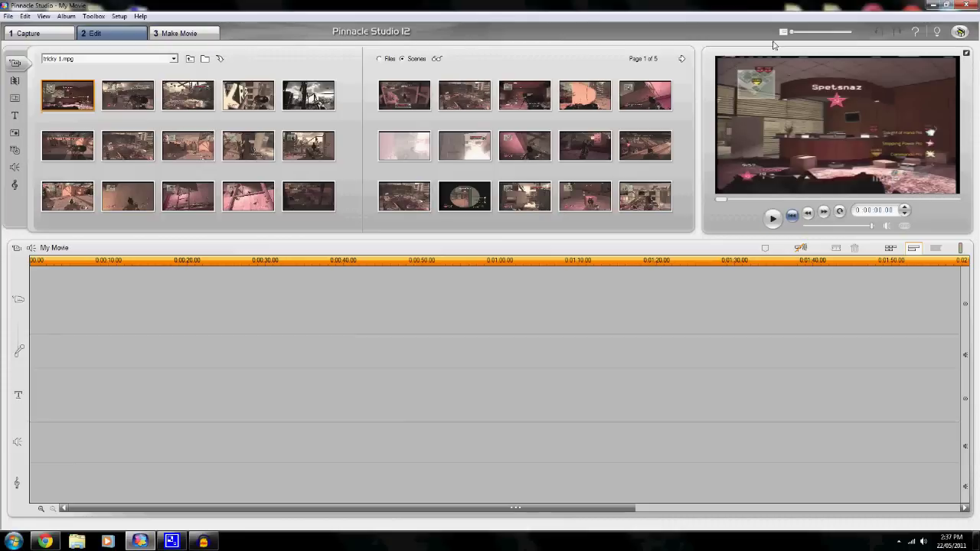
- Browse Still Images, Disc Menus and Montage Themes, keeping the 50s Modern theme set
{"action": "left_click", "coordinate": [14, 133]}
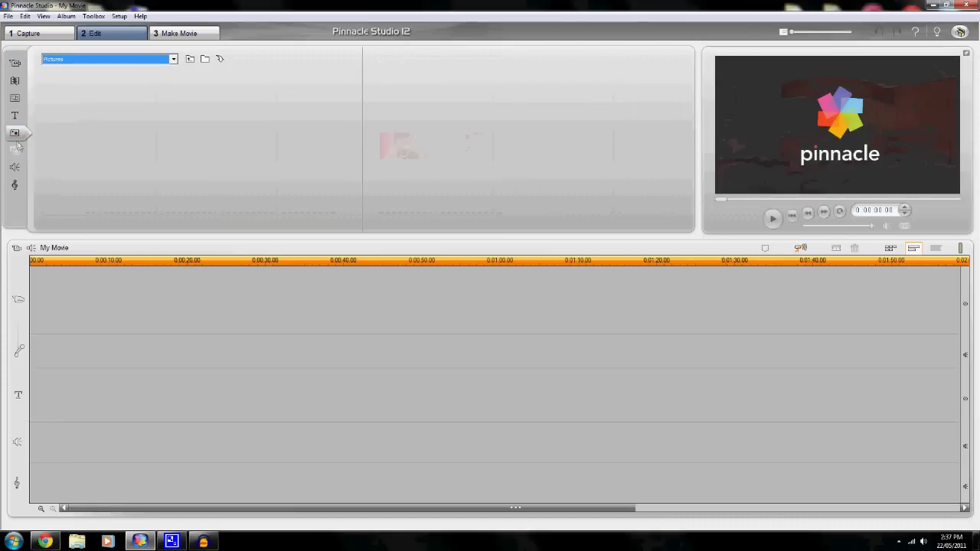
{"action": "left_click", "coordinate": [16, 152]}
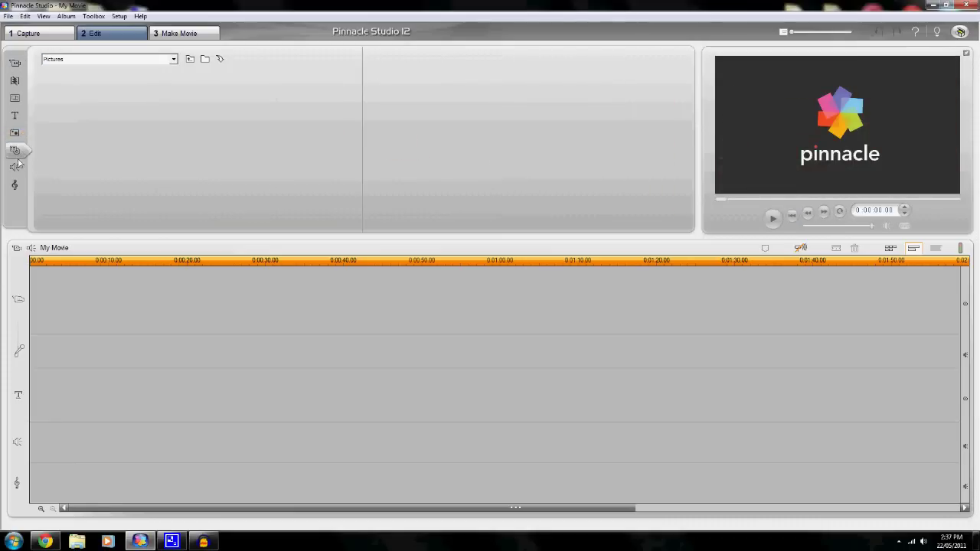
{"action": "left_click", "coordinate": [14, 99]}
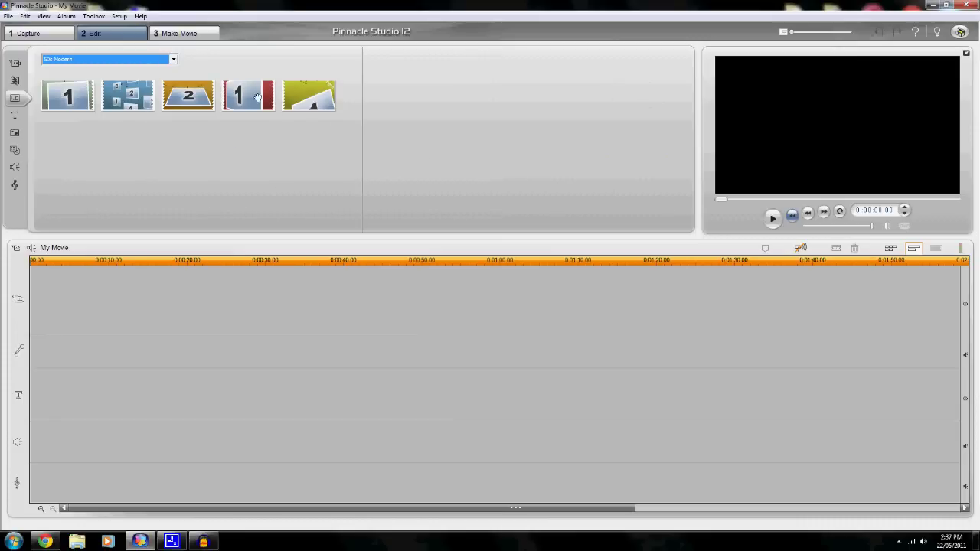
{"action": "left_click", "coordinate": [257, 97]}
{"action": "left_click", "coordinate": [74, 60]}
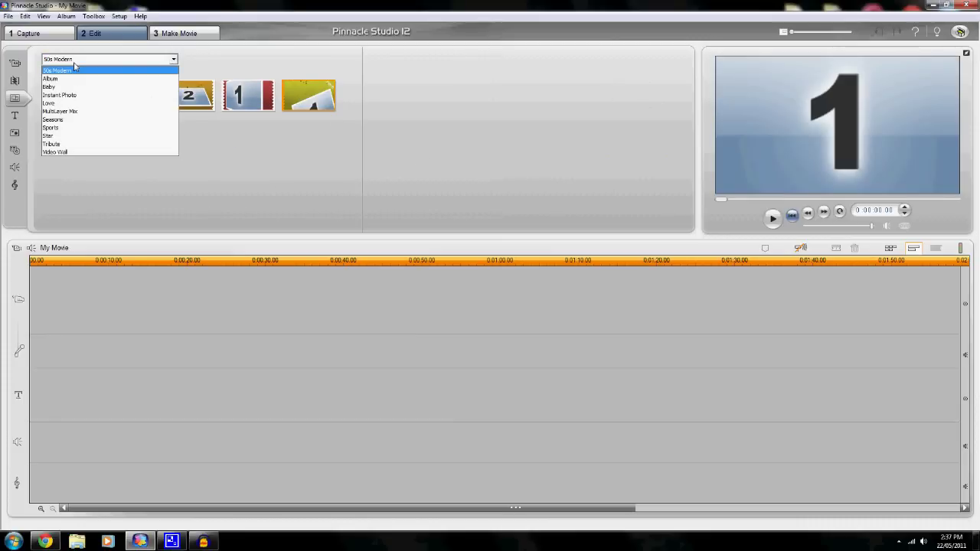
{"action": "left_click", "coordinate": [75, 69]}
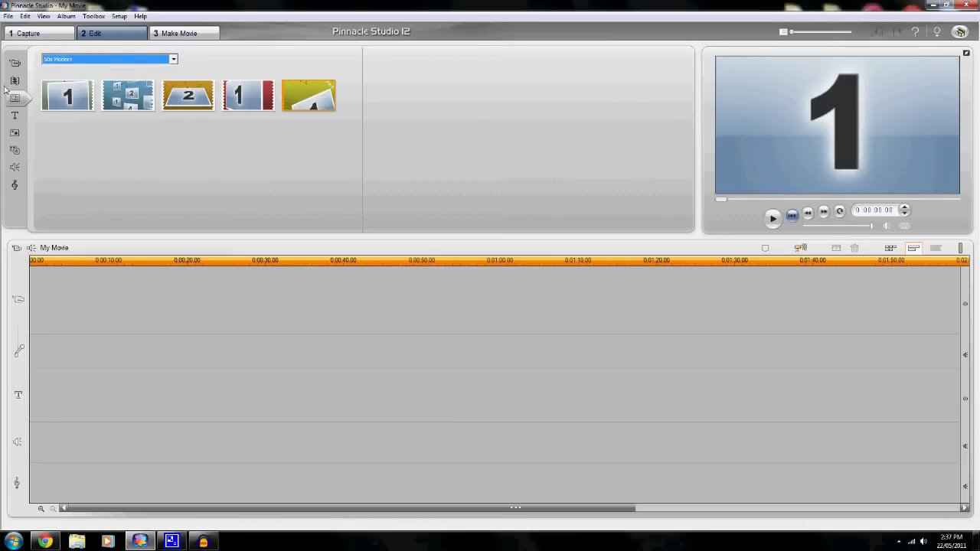
- Step through Transitions, Sound Effects and Music, then drag the first scene to the timeline start
{"action": "left_click", "coordinate": [14, 80]}
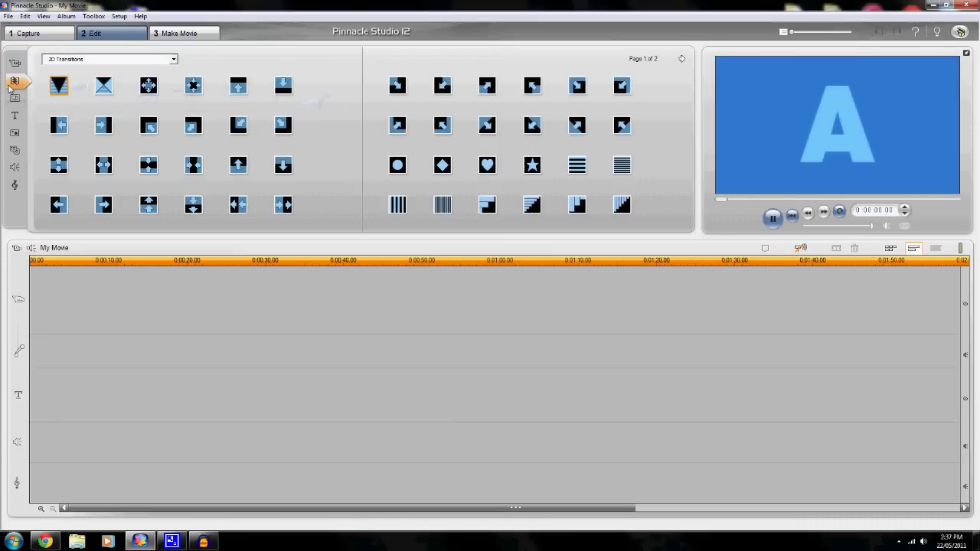
{"action": "left_click", "coordinate": [14, 133]}
{"action": "left_click", "coordinate": [14, 150]}
{"action": "left_click", "coordinate": [14, 166]}
{"action": "left_click", "coordinate": [15, 184]}
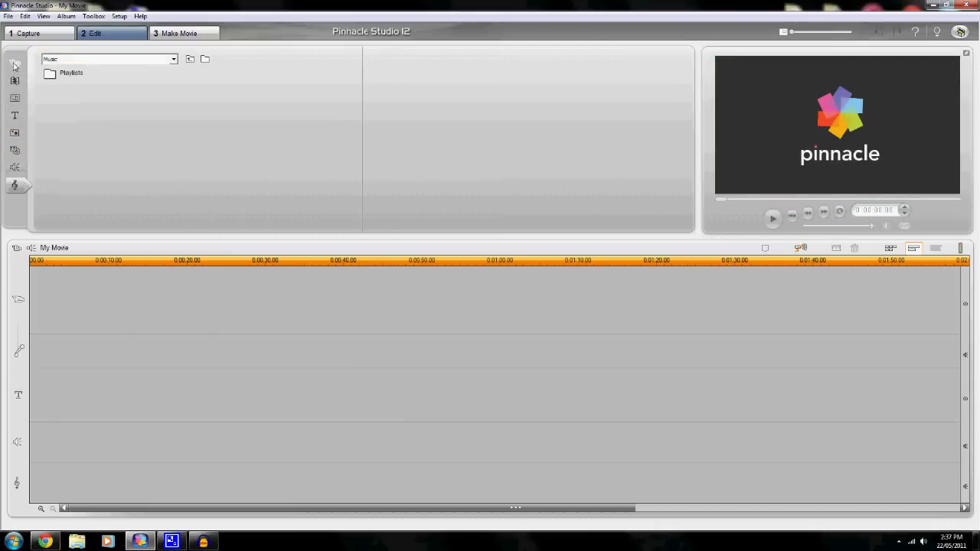
{"action": "left_click", "coordinate": [14, 63]}
{"action": "left_click_drag", "start_coordinate": [64, 98], "coordinate": [52, 283]}
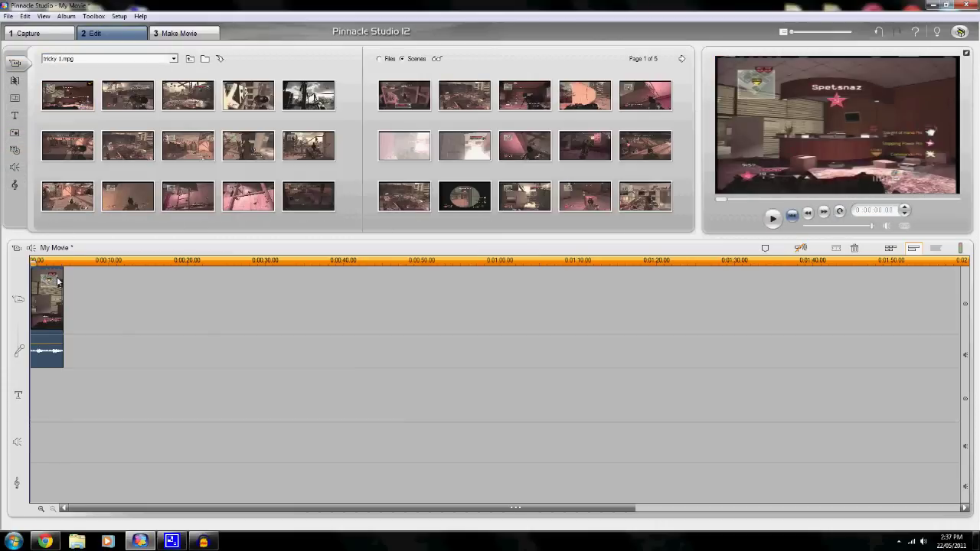
- Open the timeline clip's properties and scrub through its trim range
{"action": "right_click", "coordinate": [58, 282]}
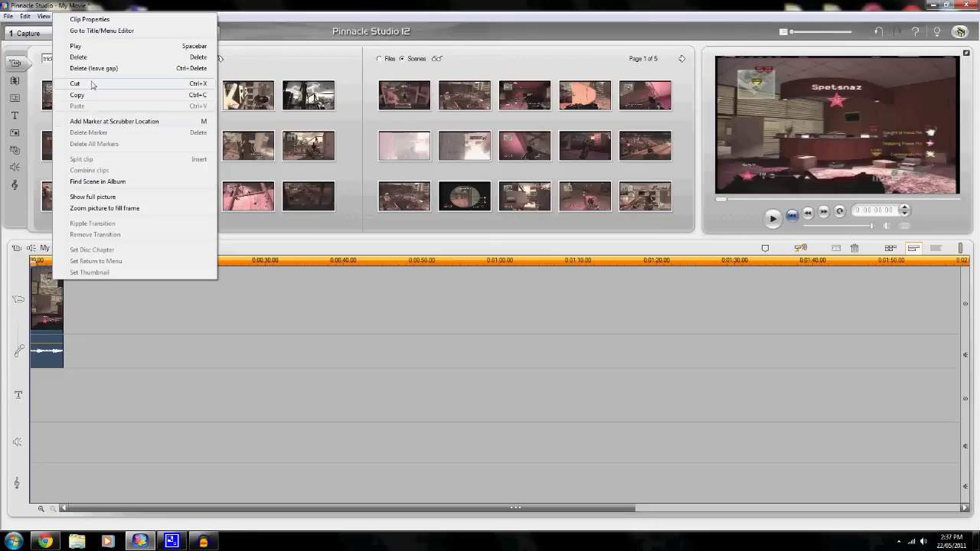
{"action": "left_click", "coordinate": [99, 20]}
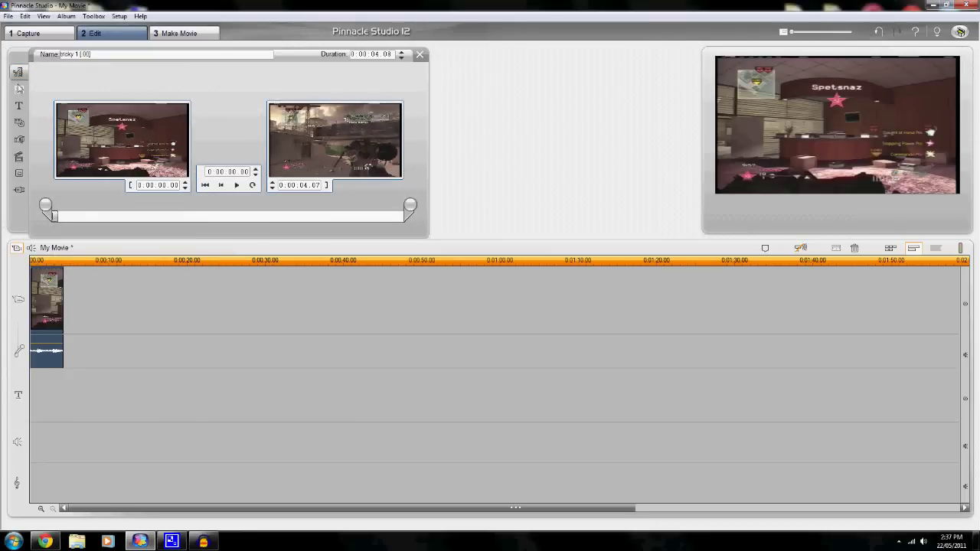
{"action": "mouse_move", "coordinate": [53, 216]}
{"action": "left_mouse_down"}
{"action": "mouse_move", "coordinate": [339, 216]}
{"action": "mouse_move", "coordinate": [52, 216]}
{"action": "left_mouse_up"}
{"action": "left_click", "coordinate": [19, 89]}
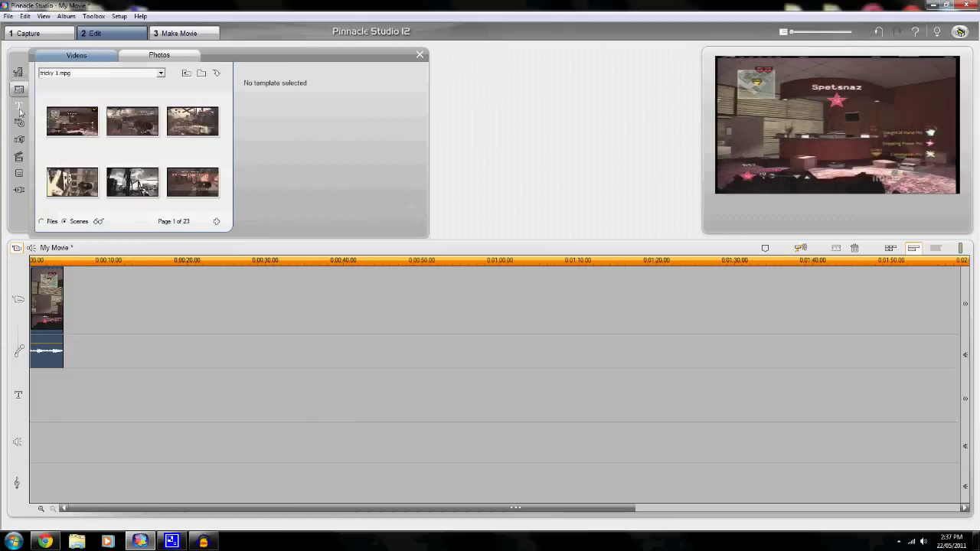
- Visit the Title, Frame Grab and SmartMovie panels, then close SmartMovie to restore the album
{"action": "left_click", "coordinate": [19, 123]}
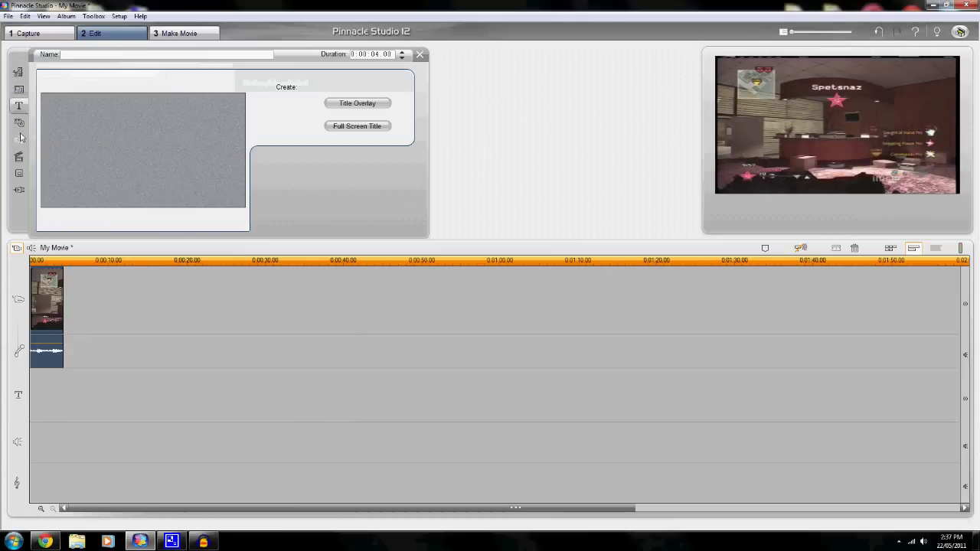
{"action": "left_click", "coordinate": [20, 157]}
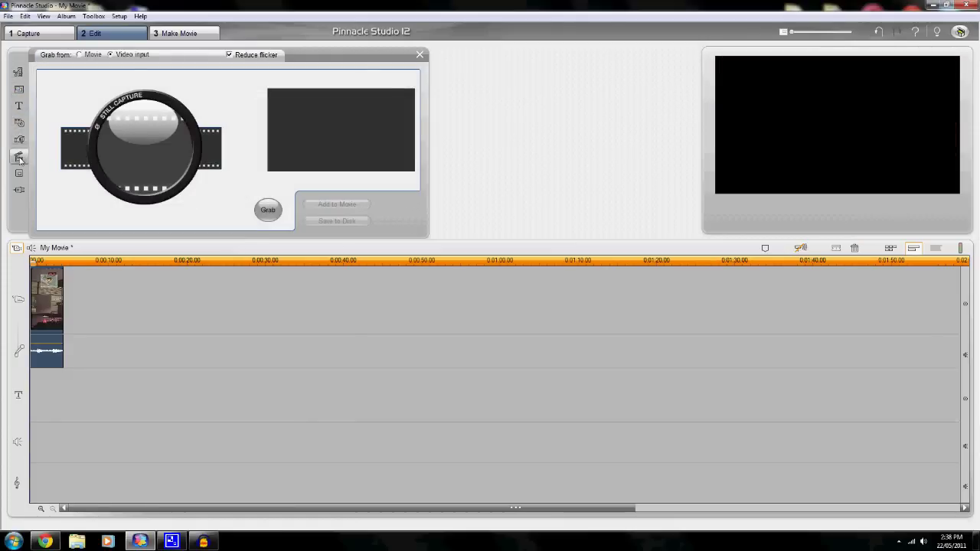
{"action": "left_click", "coordinate": [19, 159]}
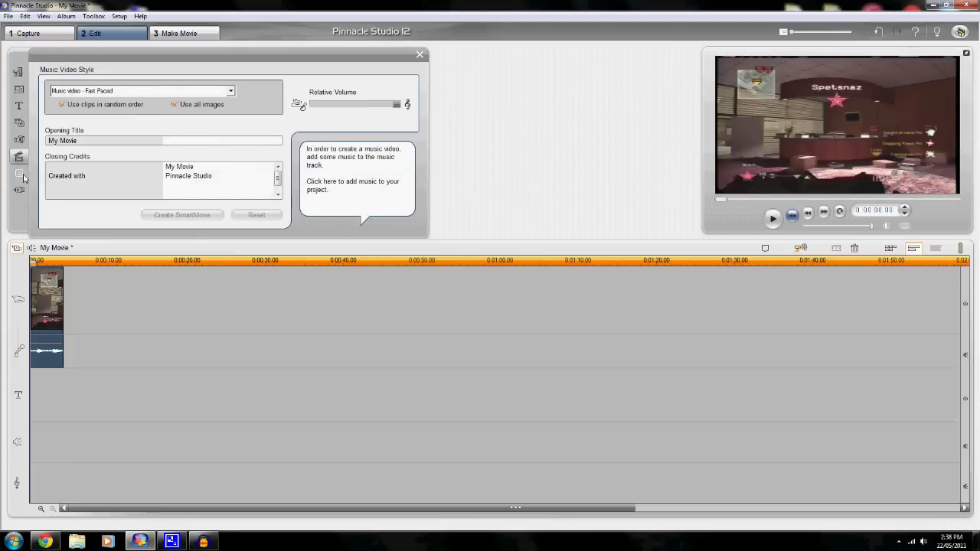
{"action": "left_click", "coordinate": [419, 54]}
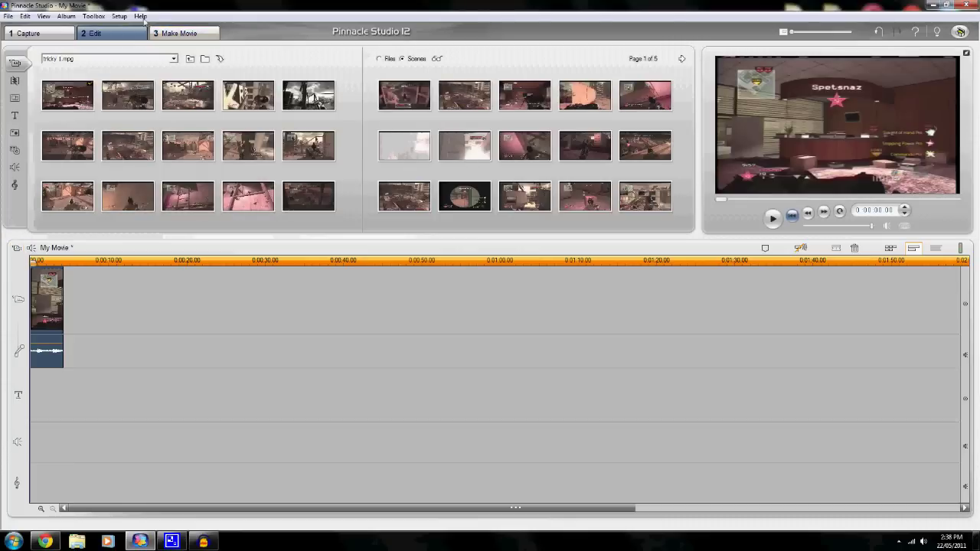
{"action": "left_click", "coordinate": [119, 16]}
- Enable Show premium content and Show premium features in Project preferences, then return to Edit
{"action": "mouse_move", "coordinate": [140, 16]}
{"action": "left_click", "coordinate": [138, 27]}
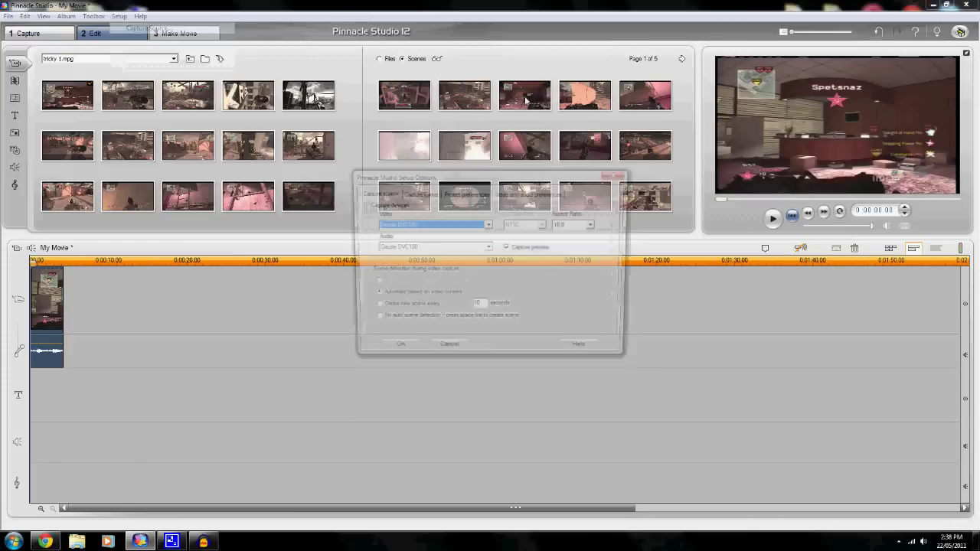
{"action": "left_click", "coordinate": [525, 194]}
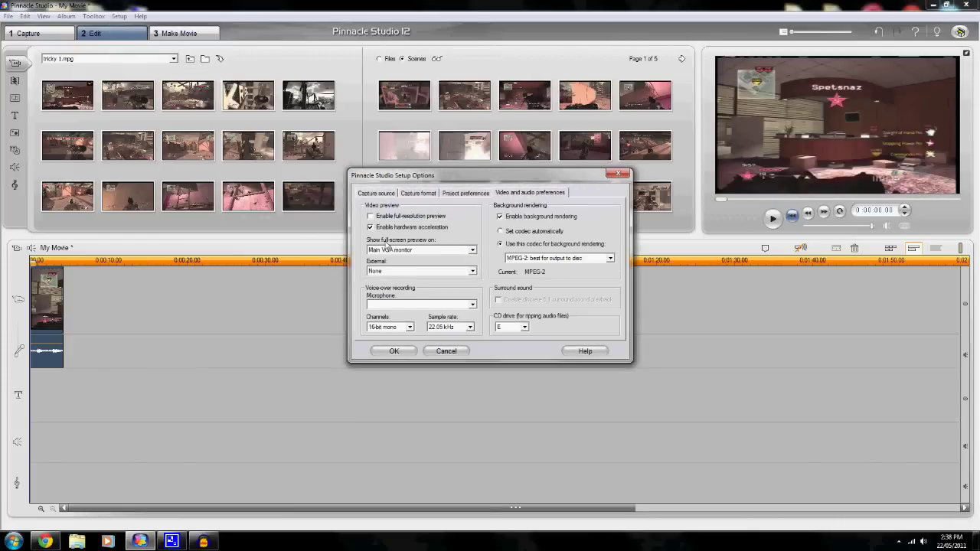
{"action": "left_click", "coordinate": [456, 194]}
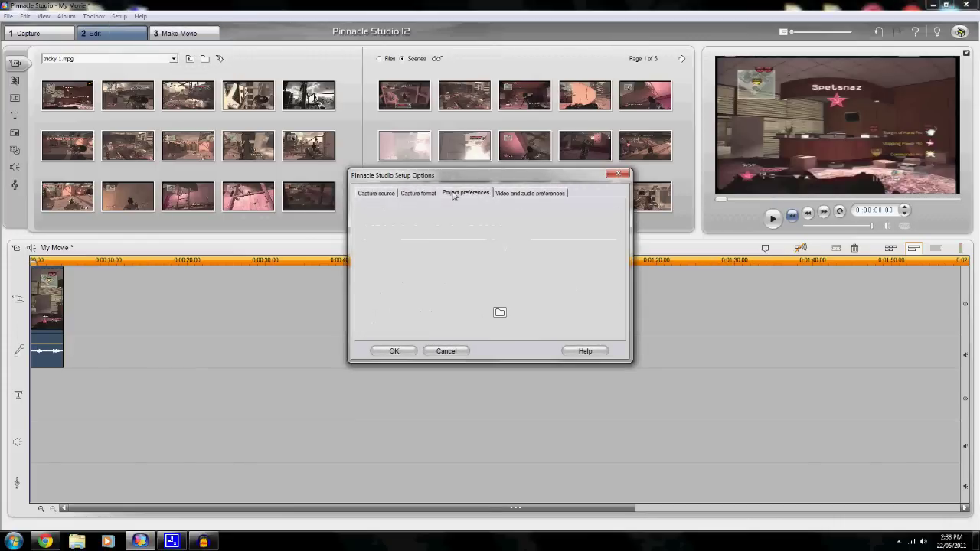
{"action": "left_click", "coordinate": [369, 242]}
{"action": "left_click", "coordinate": [370, 255]}
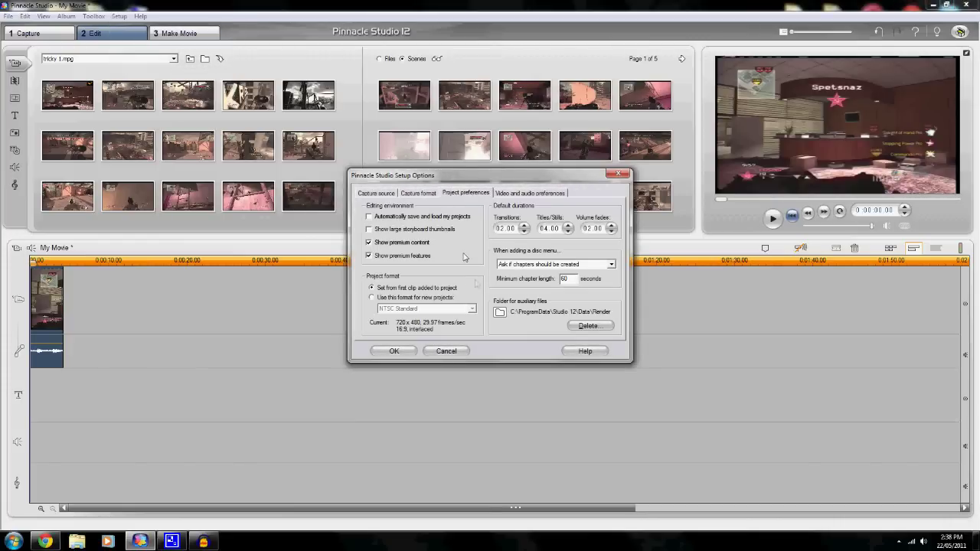
{"action": "left_click", "coordinate": [376, 354]}
{"action": "left_click", "coordinate": [179, 33]}
{"action": "left_click", "coordinate": [95, 33]}
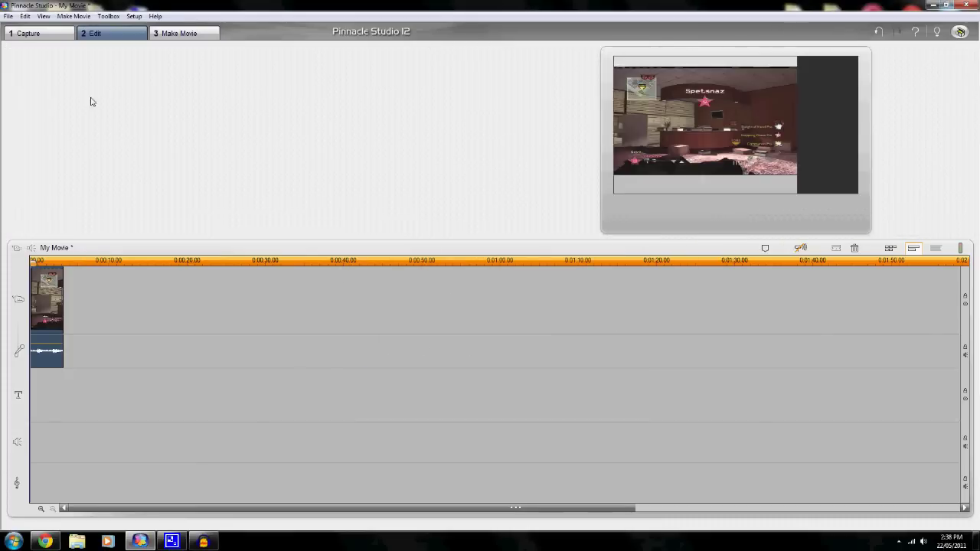
- Apply picture-in-picture to the timeline clip and enlarge the inset to fill the frame
{"action": "right_click", "coordinate": [52, 318]}
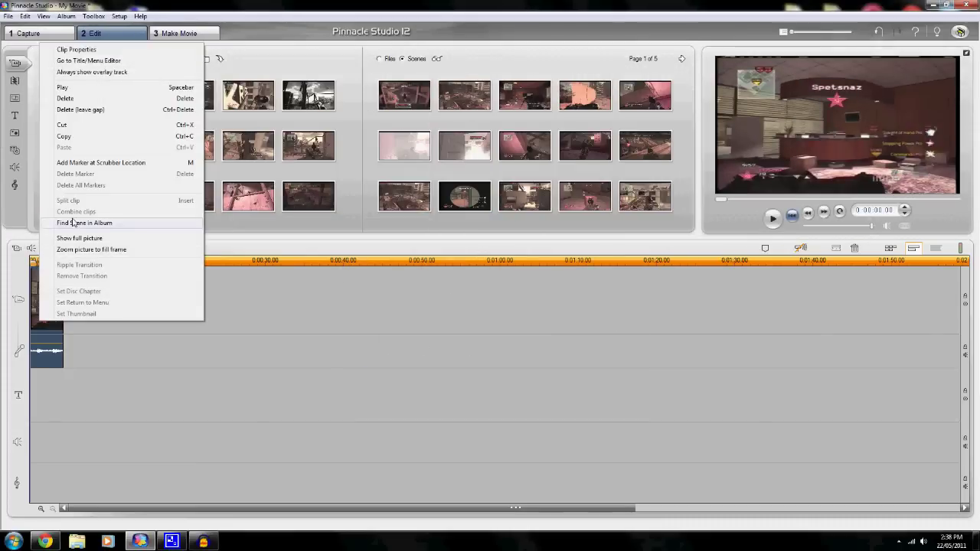
{"action": "left_click", "coordinate": [107, 50]}
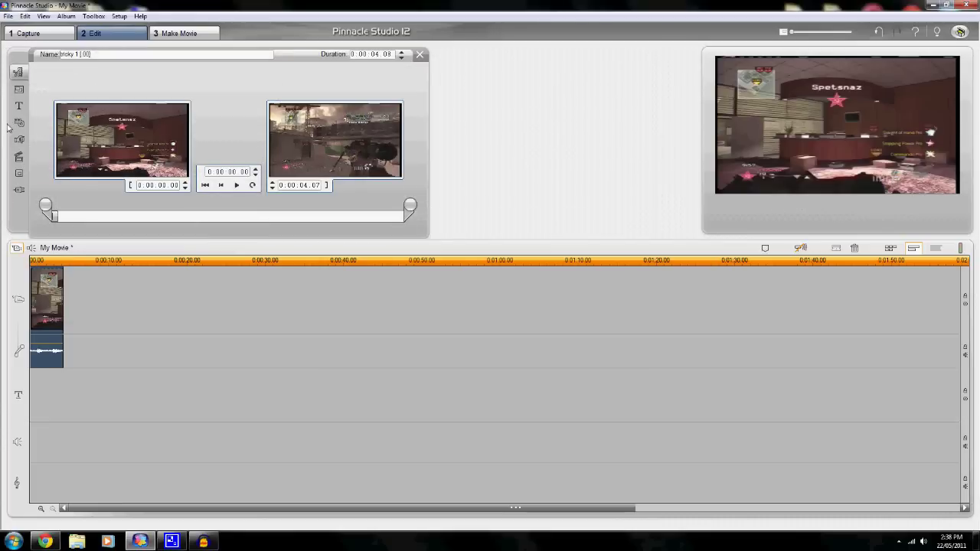
{"action": "left_click", "coordinate": [23, 158]}
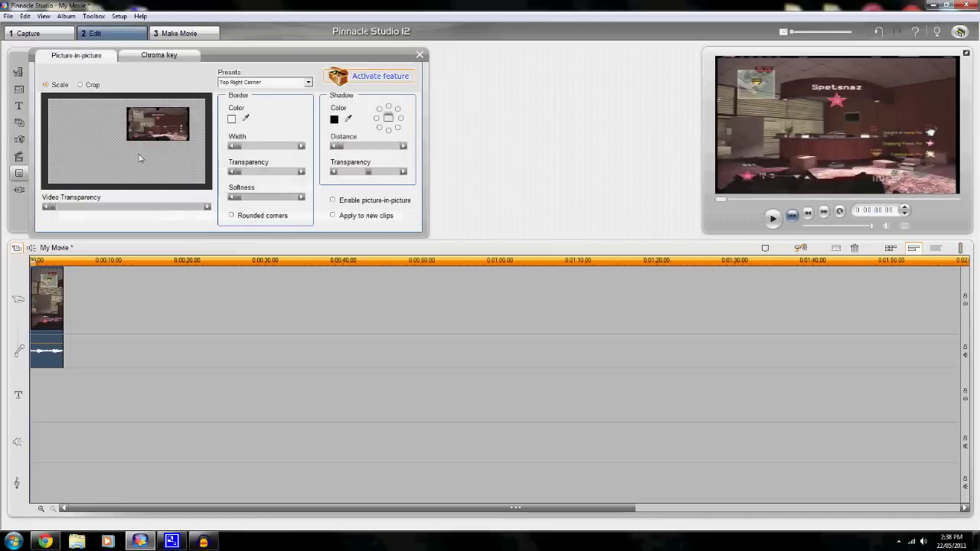
{"action": "left_click_drag", "start_coordinate": [157, 119], "coordinate": [220, 89]}
{"action": "left_click_drag", "start_coordinate": [92, 153], "coordinate": [41, 188]}
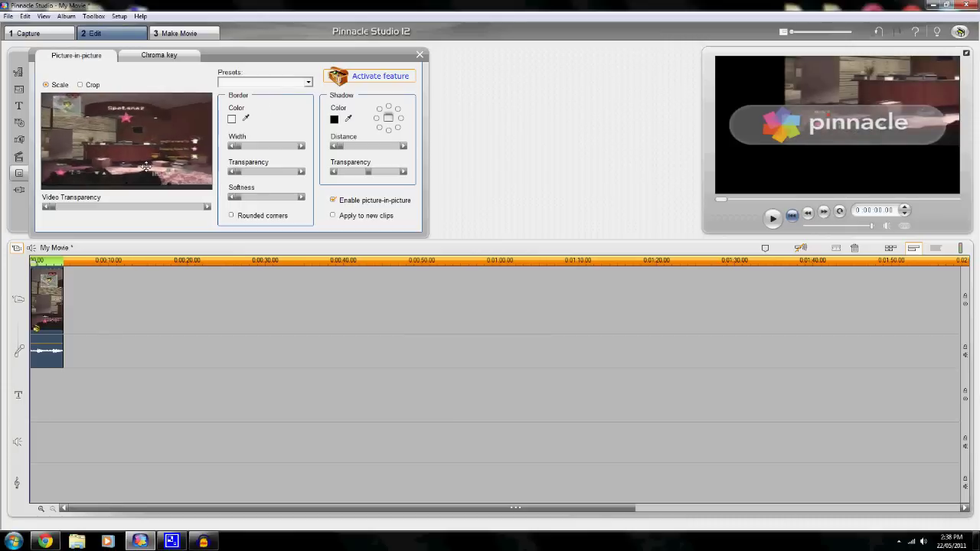
{"action": "left_click_drag", "start_coordinate": [146, 167], "coordinate": [151, 172]}
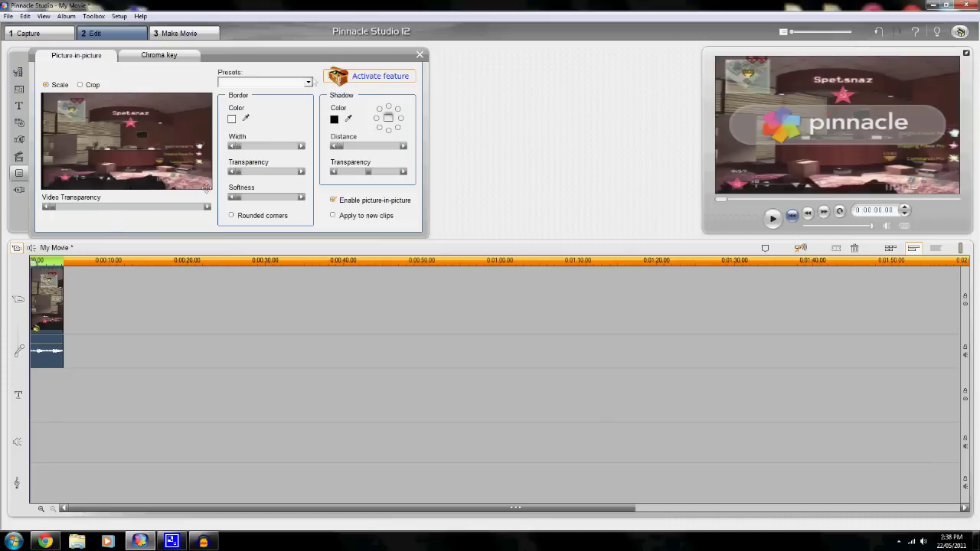
- Pick a new picture-in-picture shadow colour from the spectrum and close the tool
{"action": "left_click", "coordinate": [334, 119]}
{"action": "left_click", "coordinate": [525, 251]}
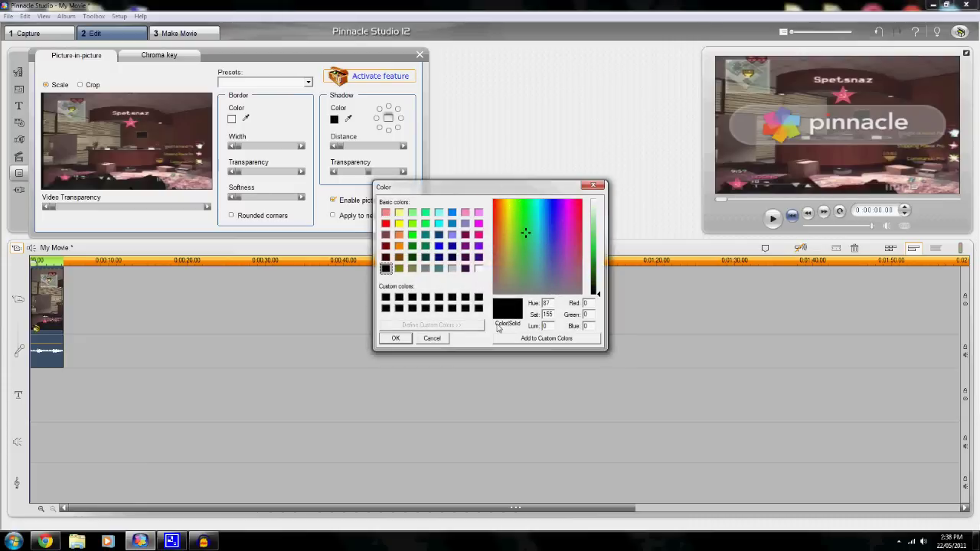
{"action": "left_click", "coordinate": [395, 339]}
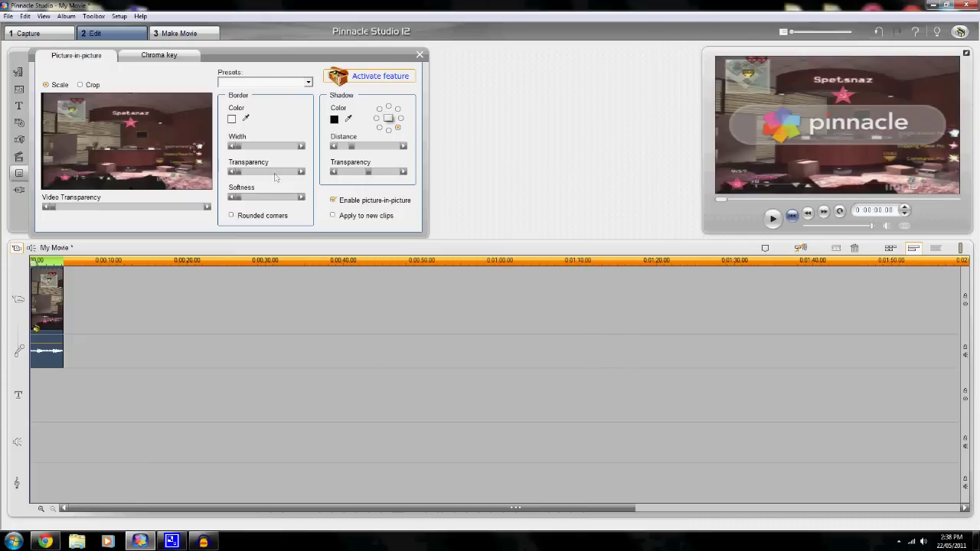
{"action": "left_click", "coordinate": [419, 56]}
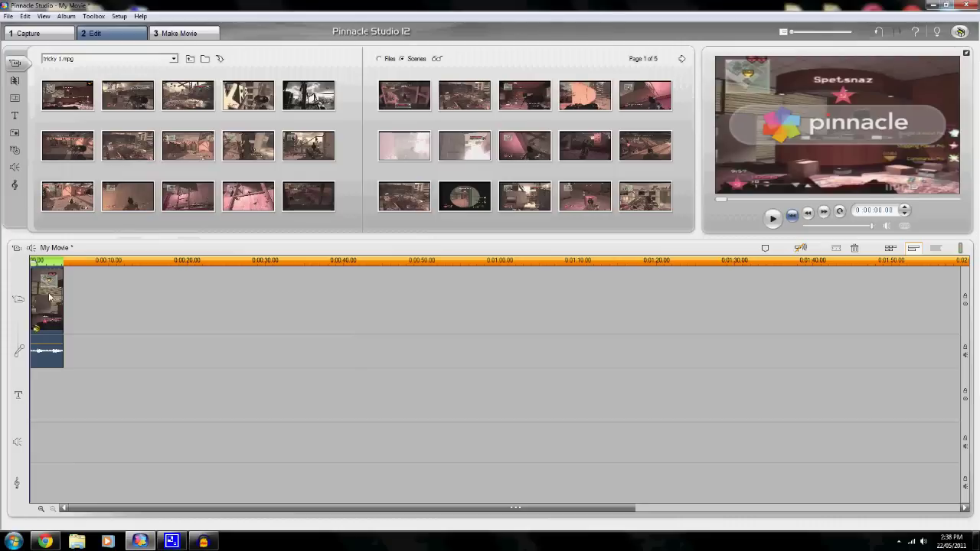
- Delete the timeline clip and set Capture to record from the Dazzle DVC100 video source
{"action": "key", "text": "Delete"}
{"action": "left_click", "coordinate": [179, 32]}
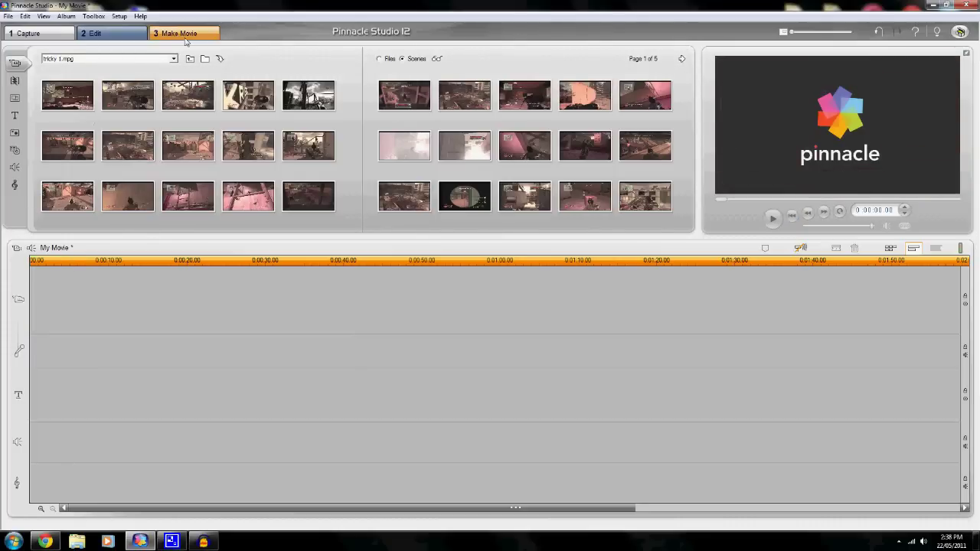
{"action": "left_click", "coordinate": [45, 36]}
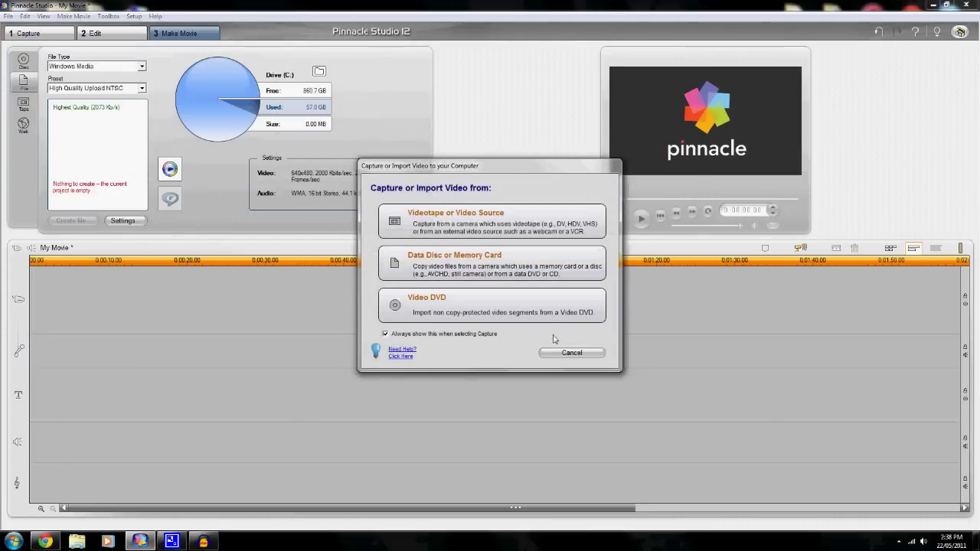
{"action": "left_click", "coordinate": [429, 218]}
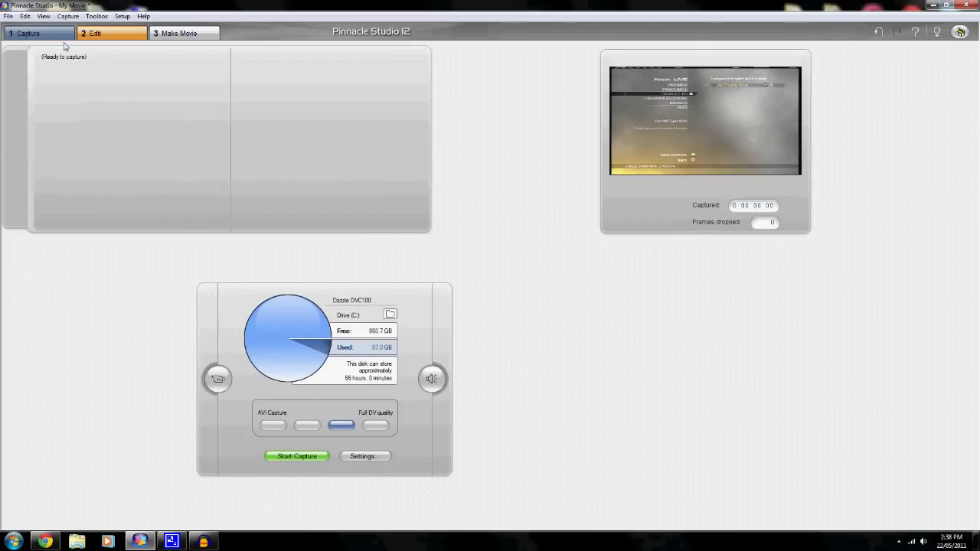
{"action": "left_click", "coordinate": [56, 542]}
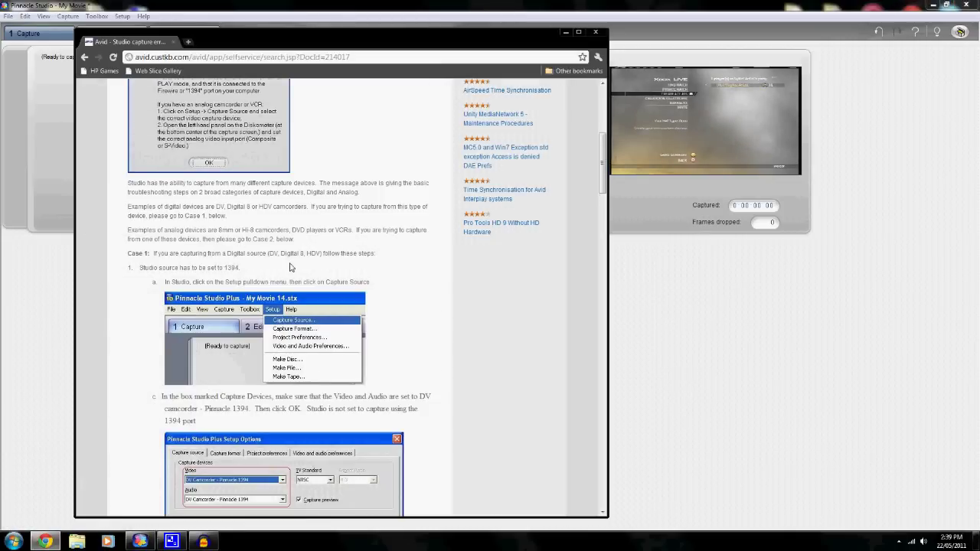
{"action": "middle_click", "coordinate": [268, 255]}
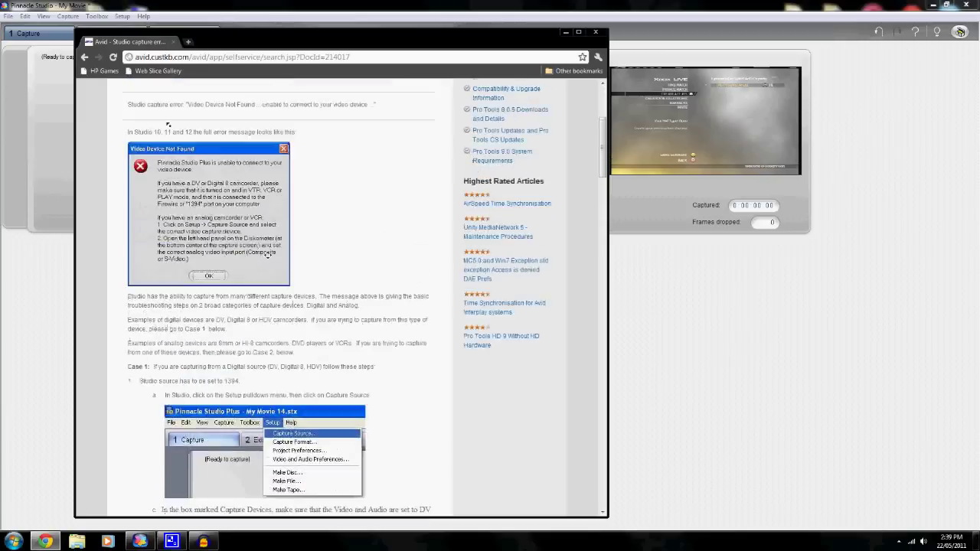
{"action": "scroll", "coordinate": [268, 254], "scroll_direction": "down", "scroll_amount": 3}
{"action": "scroll", "coordinate": [268, 255], "scroll_direction": "up", "scroll_amount": 5}
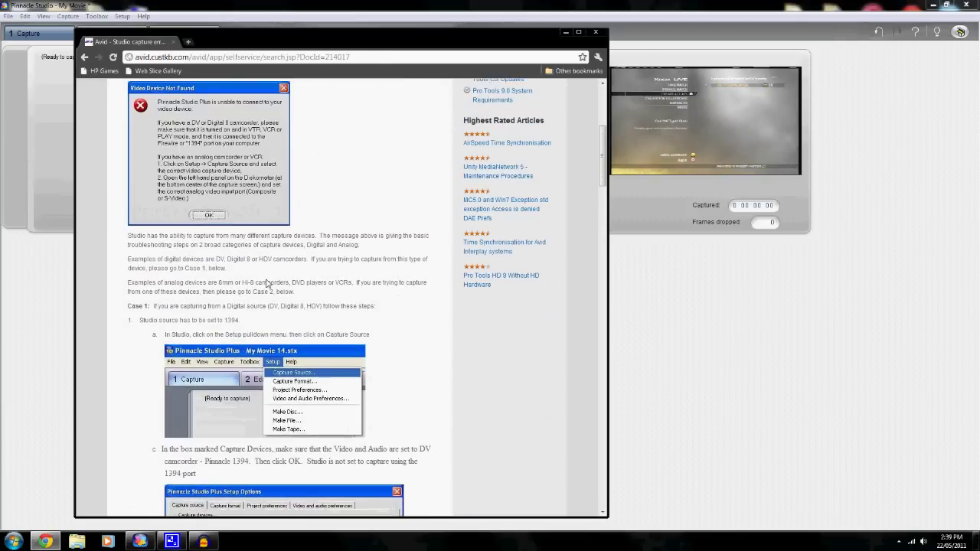
{"action": "left_click", "coordinate": [205, 242]}
{"action": "left_click_drag", "start_coordinate": [186, 157], "coordinate": [180, 150]}
{"action": "scroll", "coordinate": [186, 190], "scroll_direction": "down", "scroll_amount": 5}
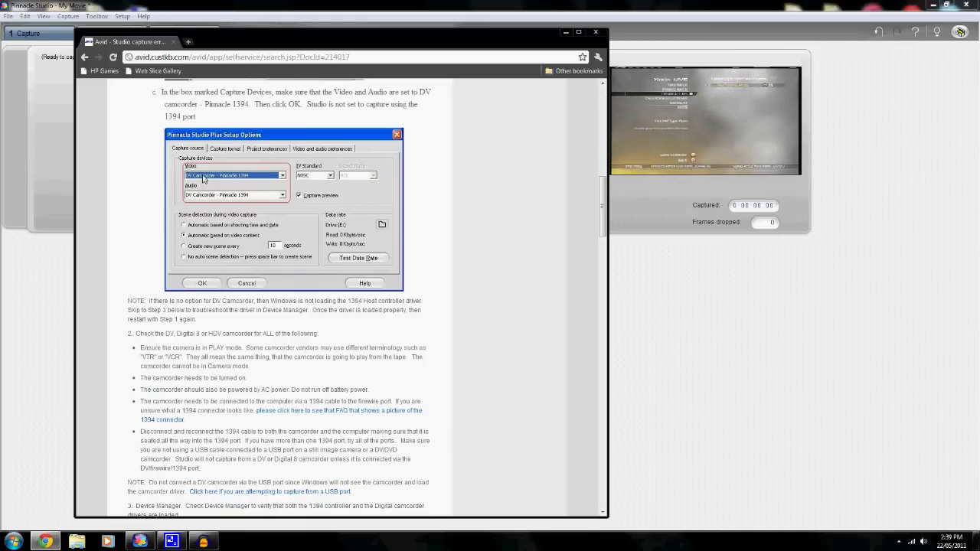
{"action": "left_click", "coordinate": [565, 33]}
{"action": "left_click", "coordinate": [121, 16]}
{"action": "left_click", "coordinate": [153, 27]}
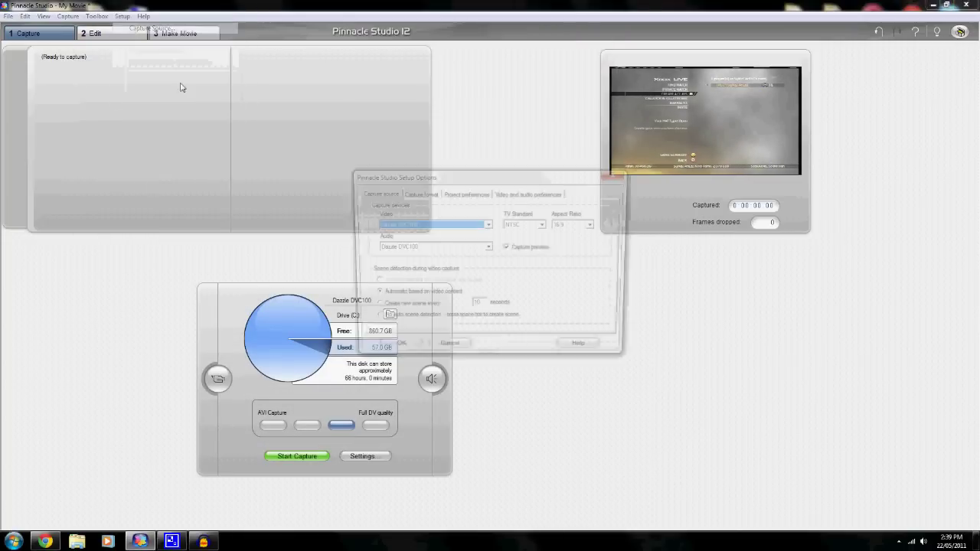
{"action": "left_click", "coordinate": [487, 224]}
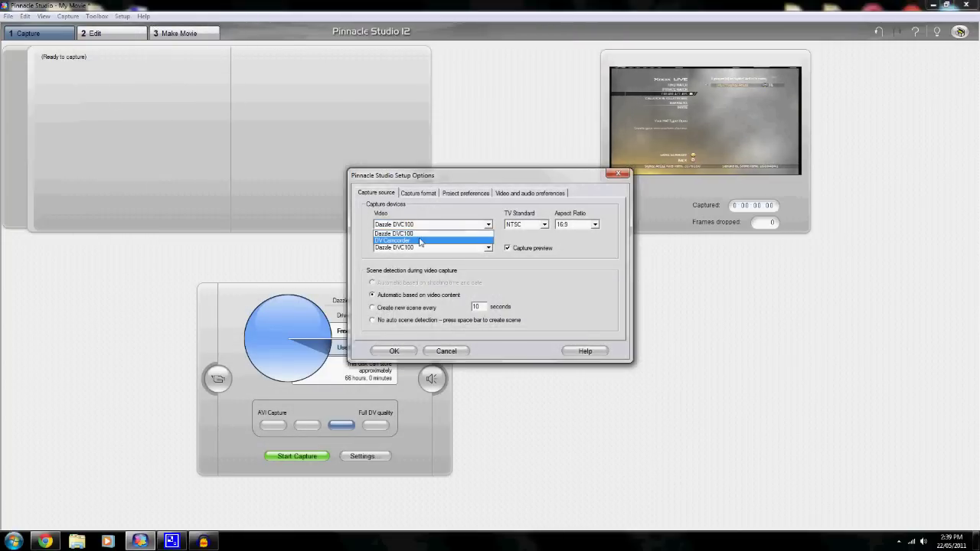
{"action": "left_click", "coordinate": [421, 233]}
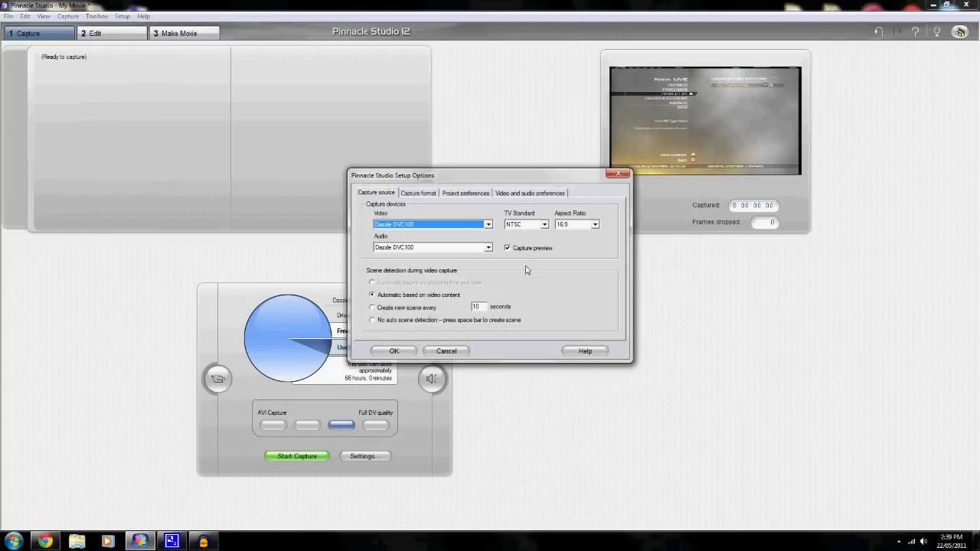
{"action": "left_click", "coordinate": [616, 175]}
{"action": "mouse_move", "coordinate": [146, 542]}
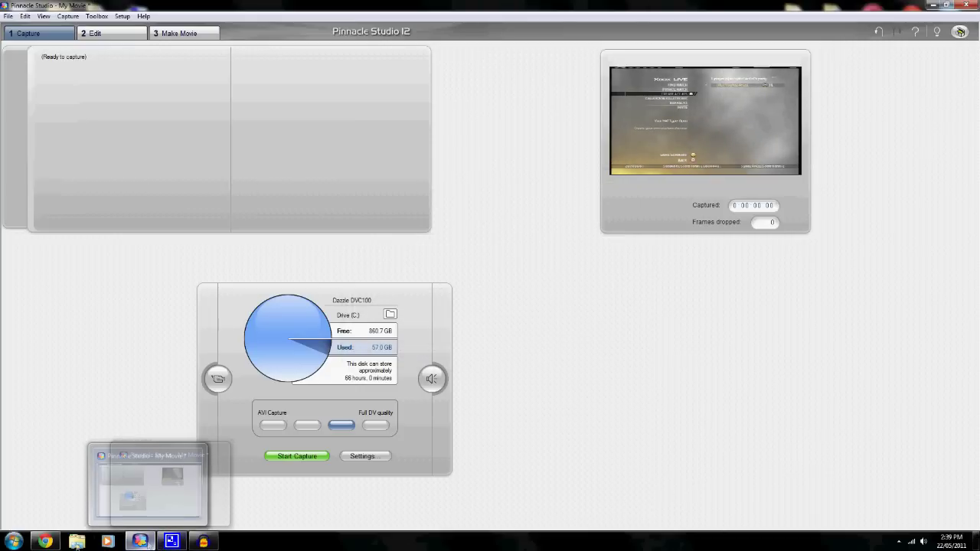
{"action": "left_click", "coordinate": [46, 541]}
{"action": "scroll", "coordinate": [482, 242], "scroll_direction": "down", "scroll_amount": 3}
{"action": "scroll", "coordinate": [482, 242], "scroll_direction": "down", "scroll_amount": 10}
{"action": "scroll", "coordinate": [341, 312], "scroll_direction": "down", "scroll_amount": 15}
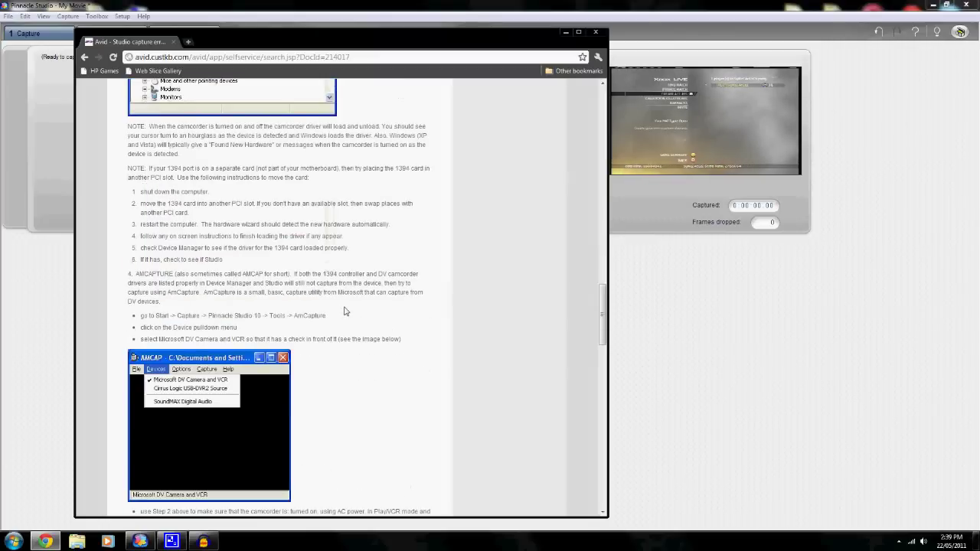